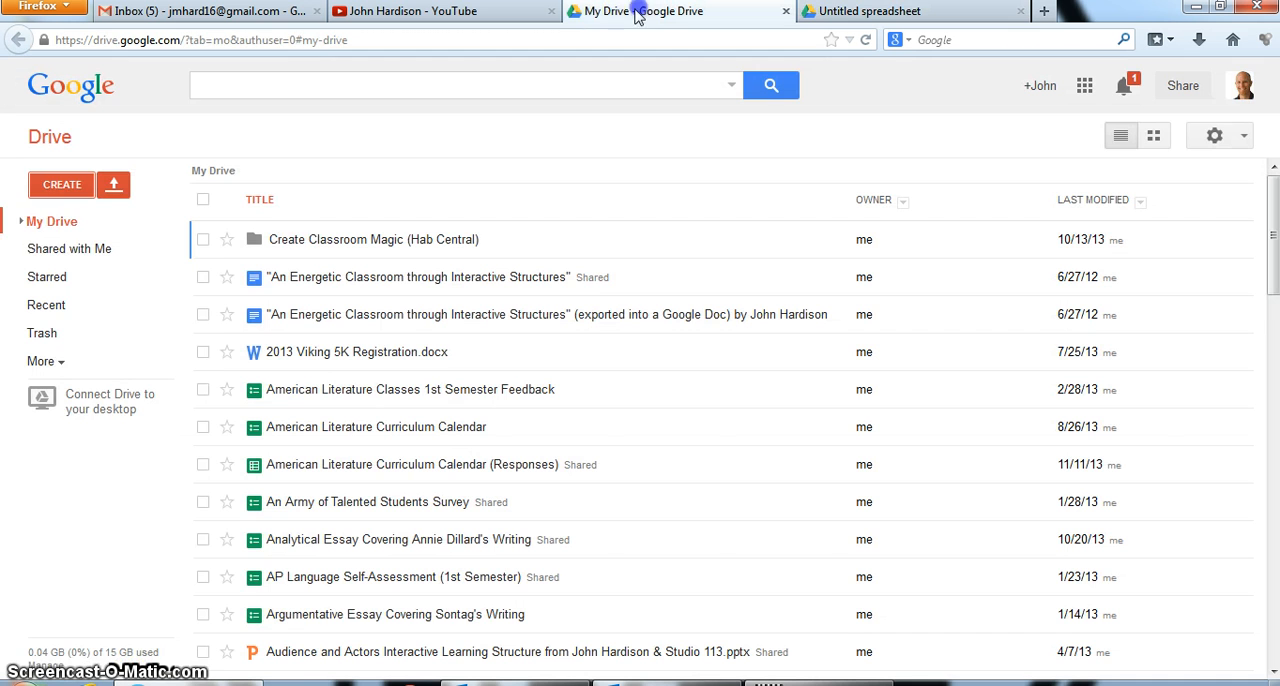
Switch to the untitled spreadsheet and rename it Test Spreadsheet
{"action": "left_click", "coordinate": [60, 185]}
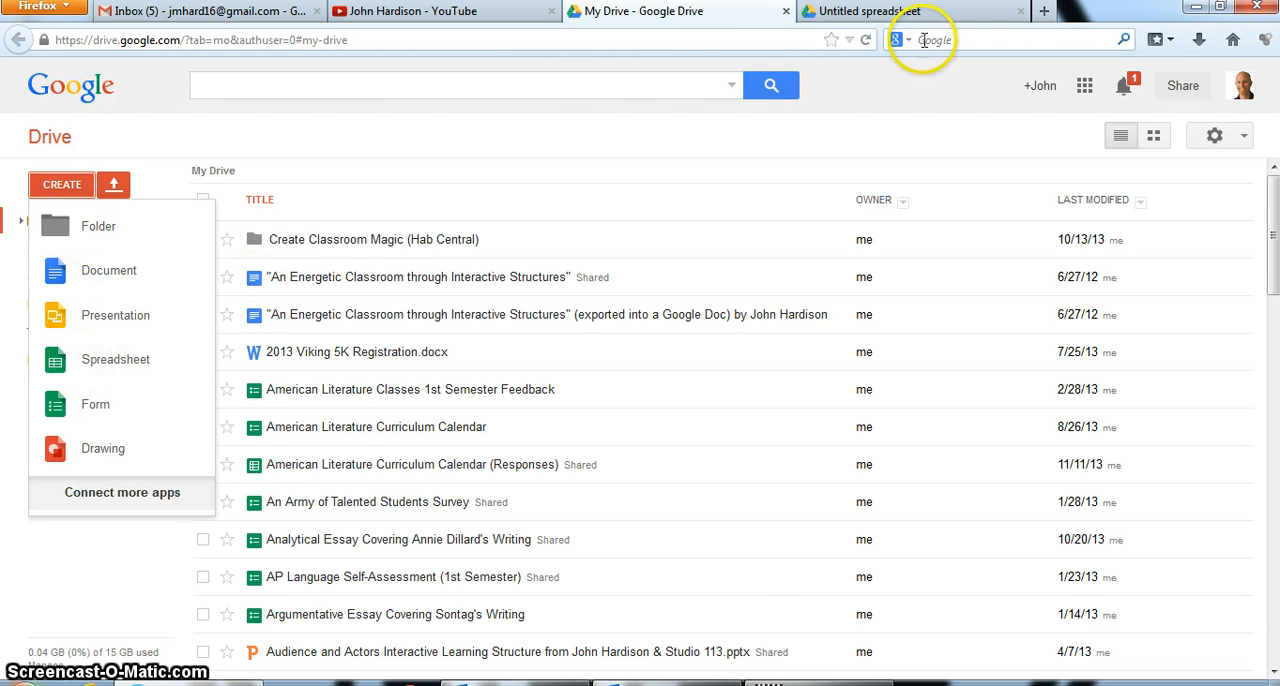
{"action": "left_click", "coordinate": [875, 14]}
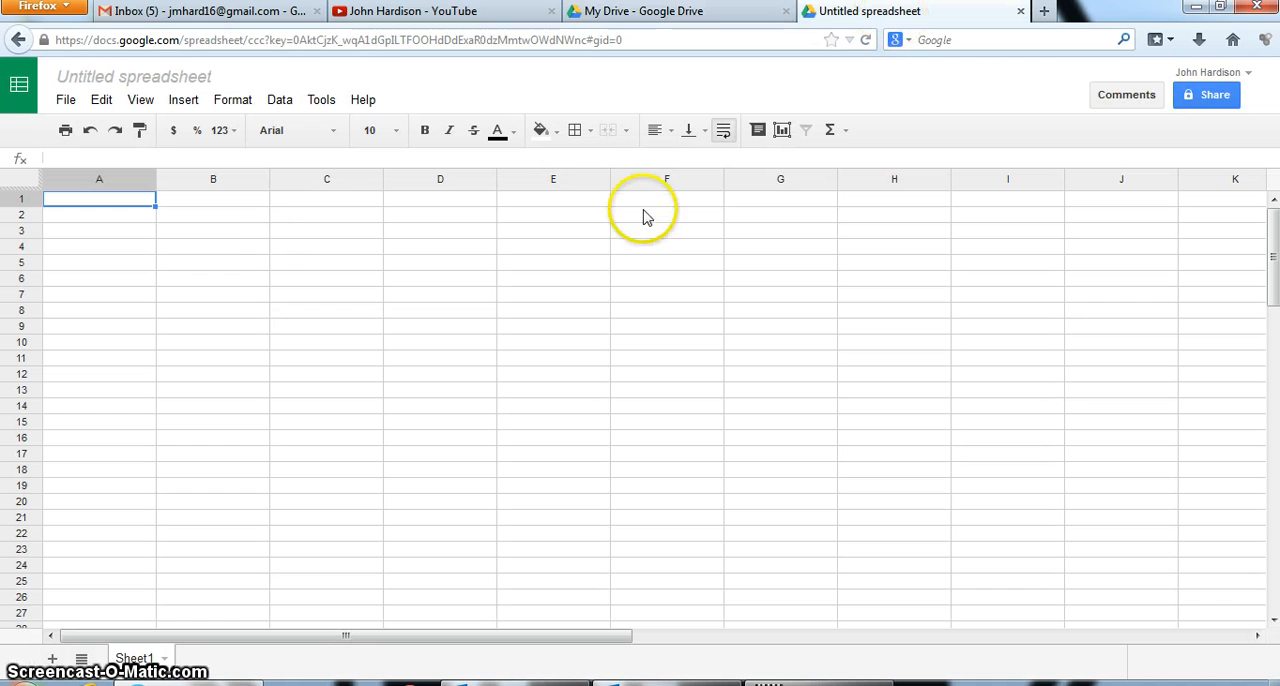
{"action": "left_click", "coordinate": [164, 77]}
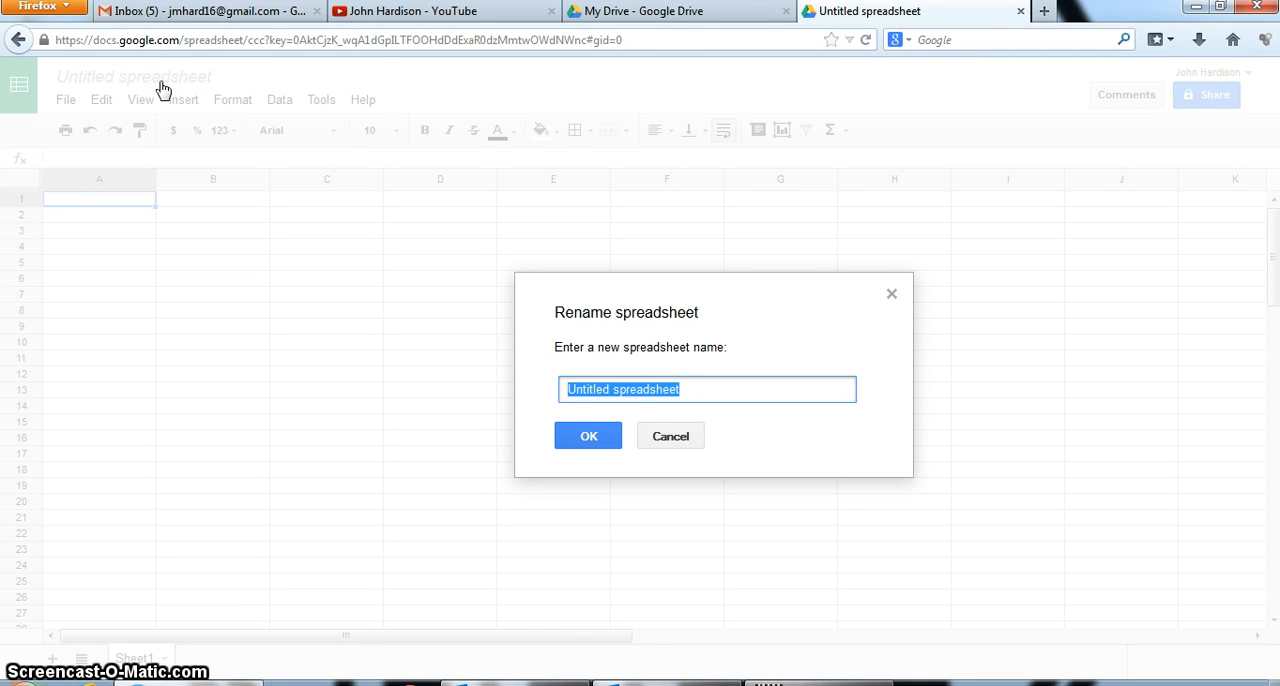
{"action": "type", "text": "Tes"}
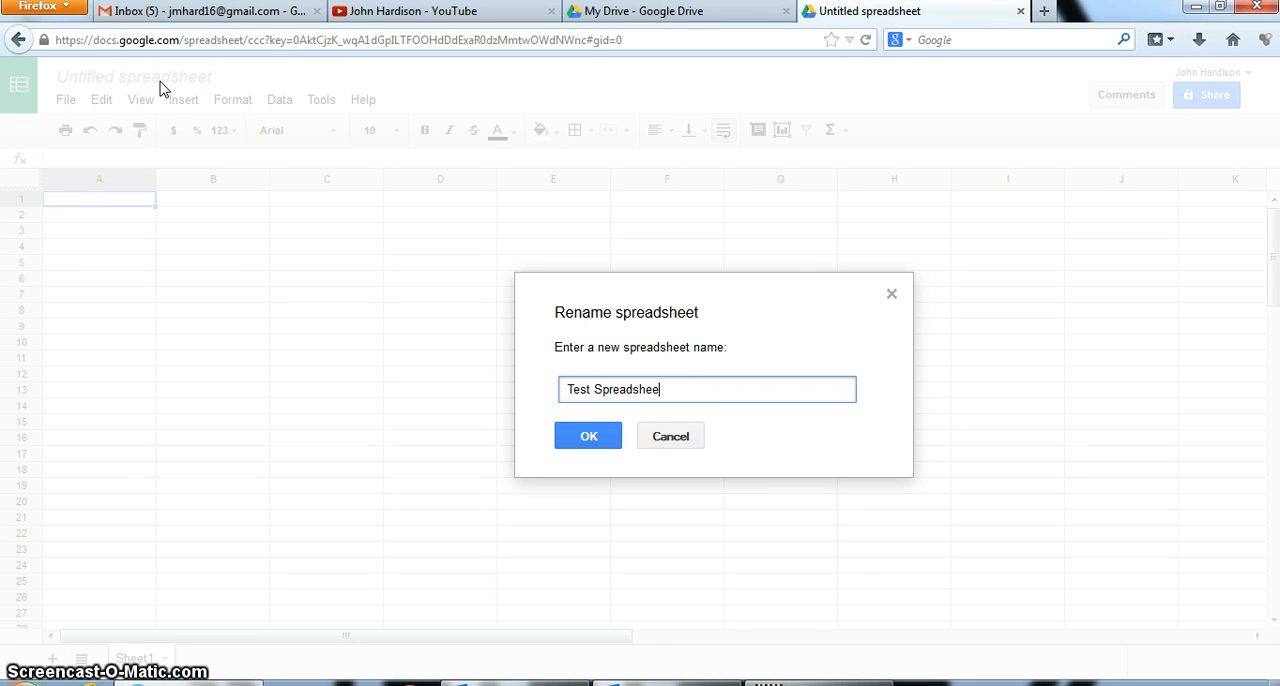
{"action": "type", "text": "t Spreadsheet"}
{"action": "left_click", "coordinate": [590, 436]}
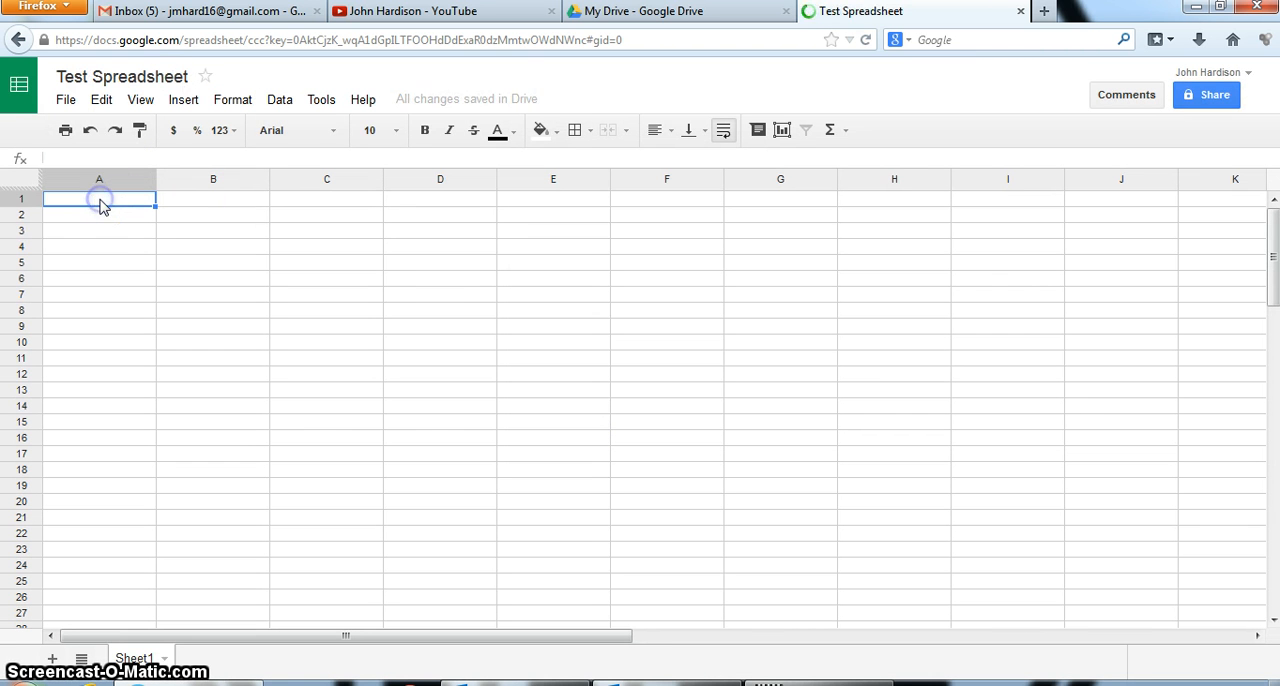
Enter the column headers First Name, Last Name and Blah Blah in cells A1 to C1
{"action": "type", "text": "Name"}
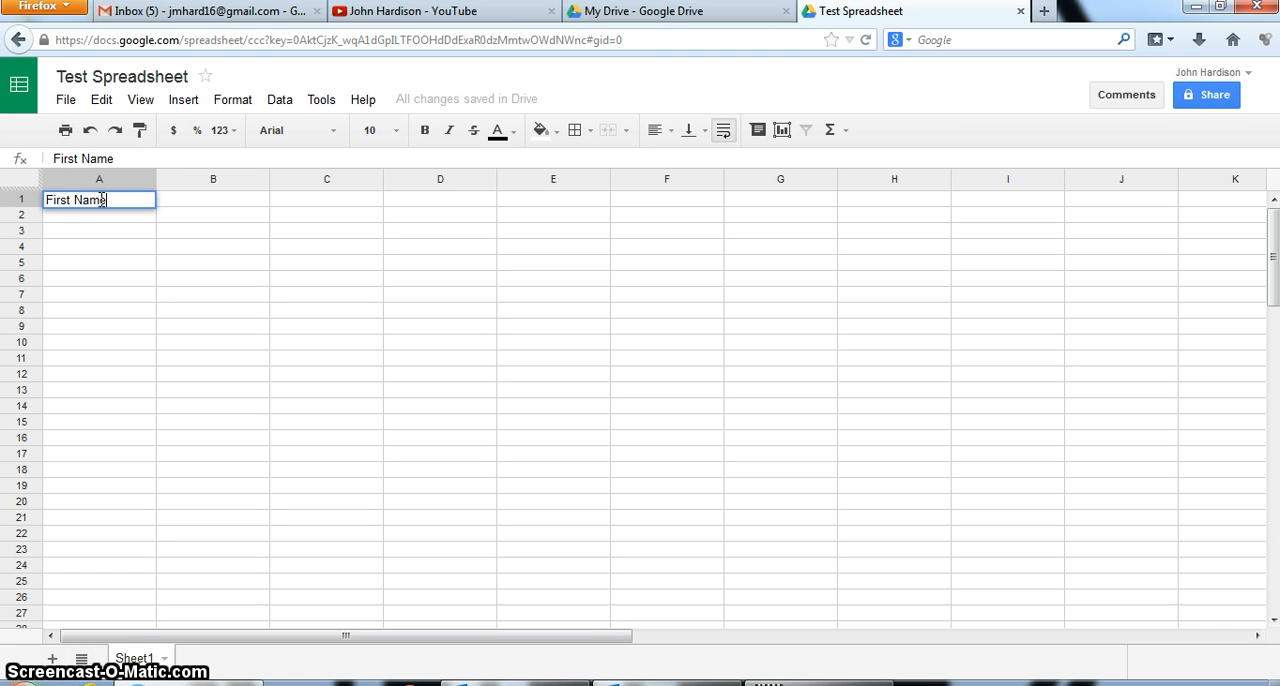
{"action": "key", "text": "Tab"}
{"action": "type", "text": "Last N"}
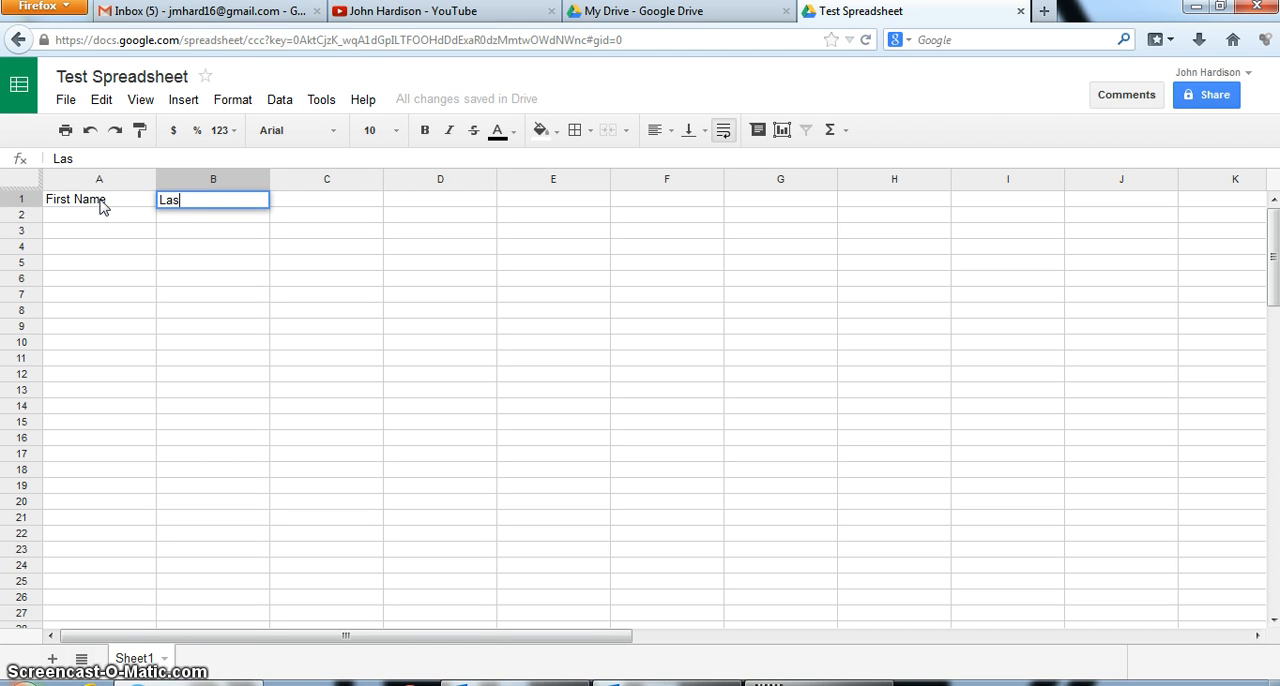
{"action": "key", "text": "Tab"}
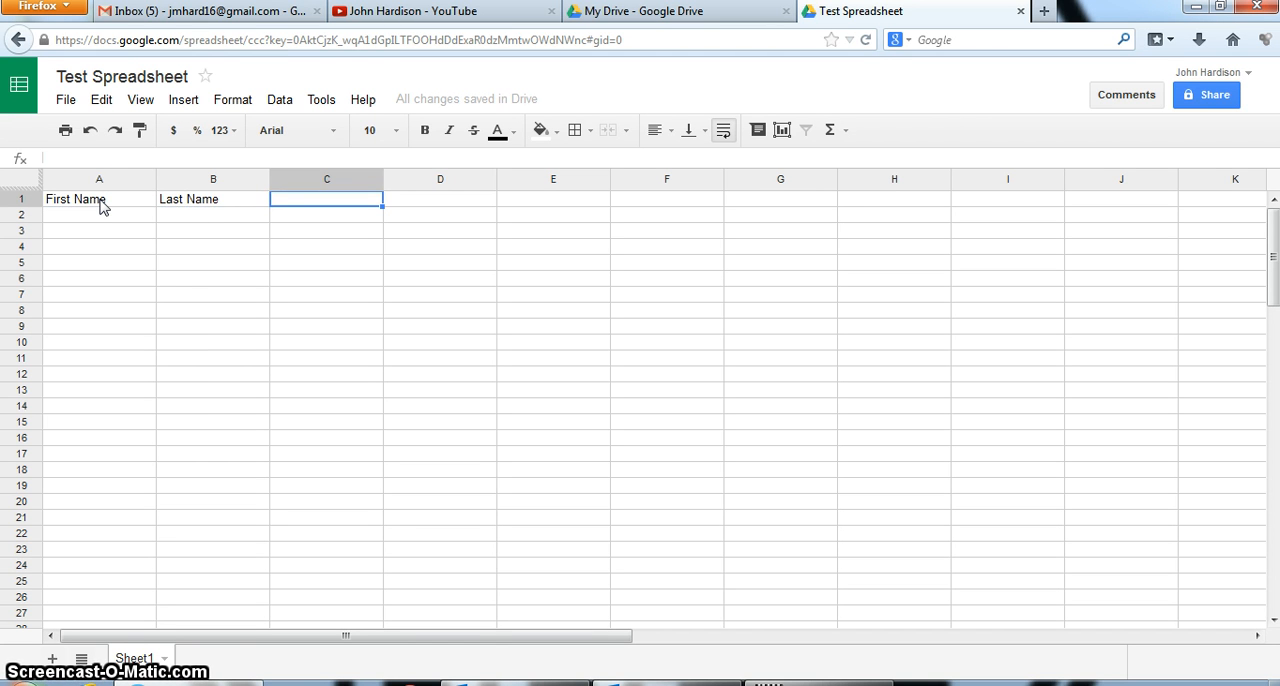
{"action": "type", "text": "Blah"}
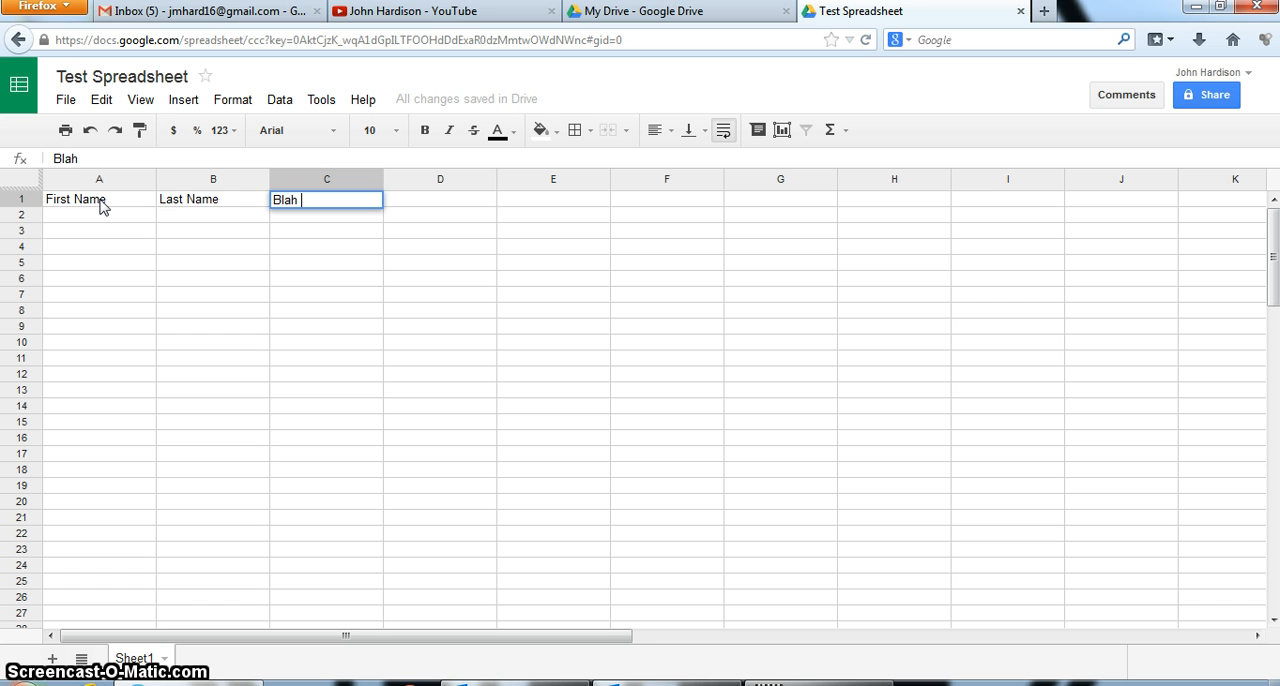
{"action": "type", "text": " Blah"}
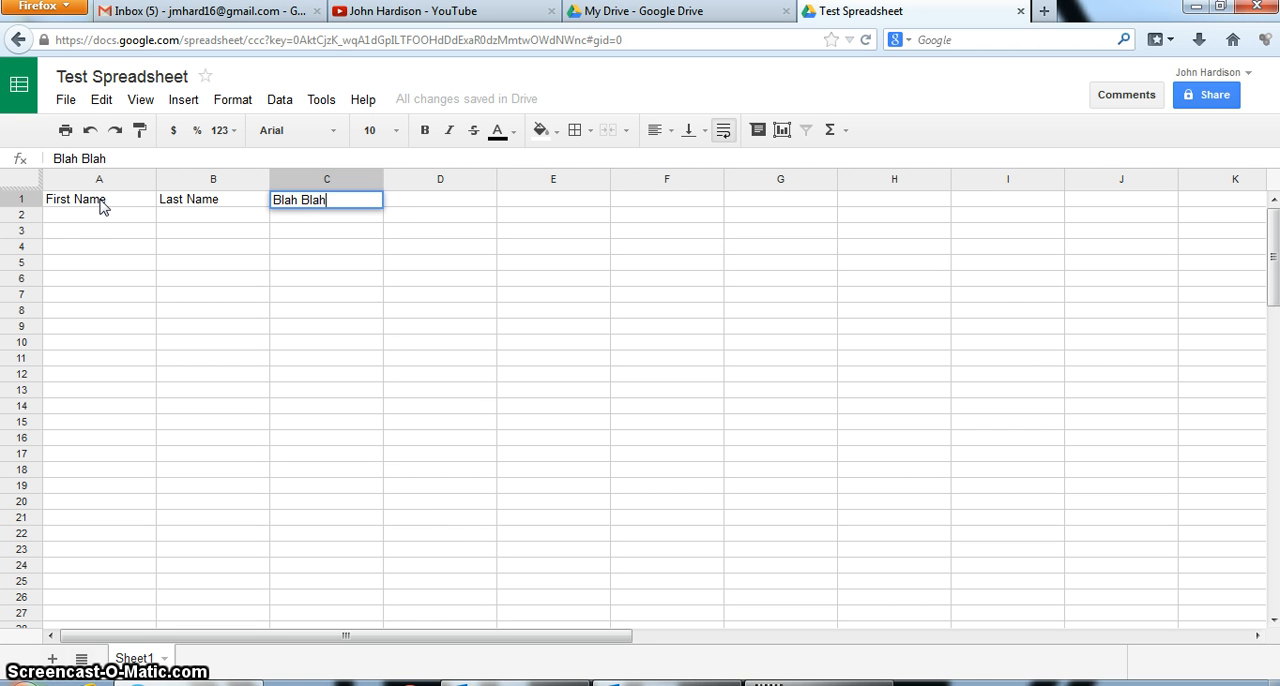
{"action": "key", "text": "Return"}
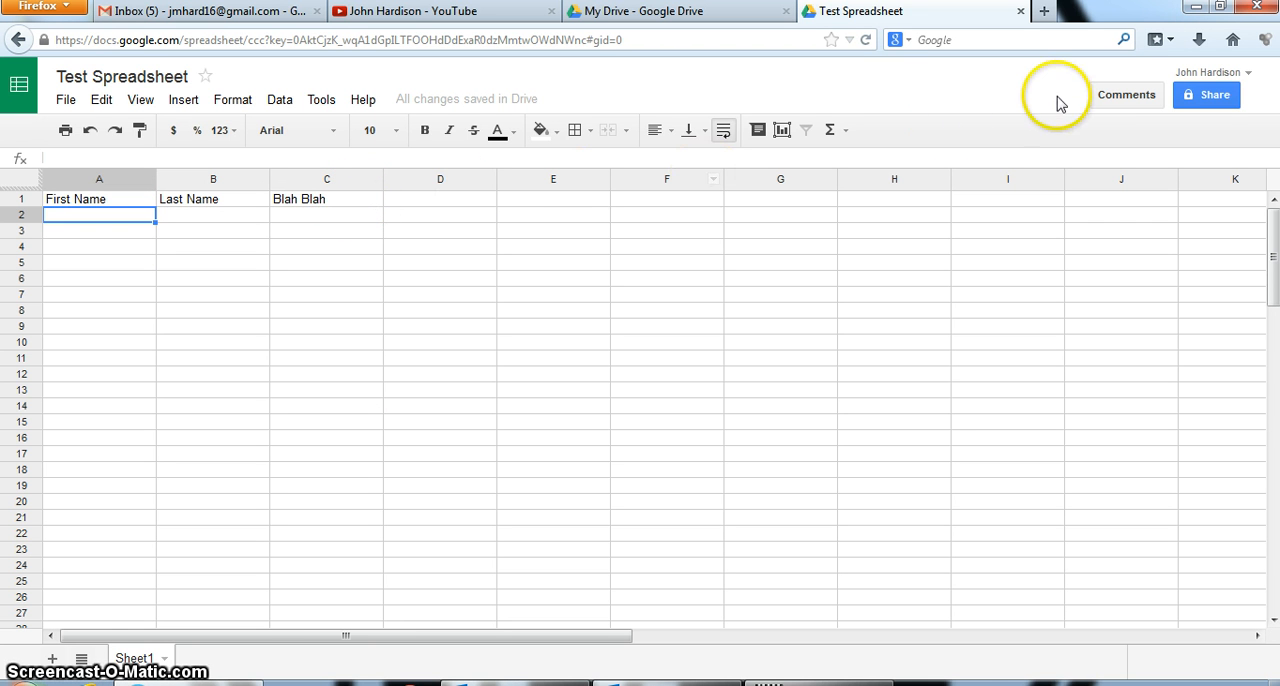
Share the spreadsheet with Anyone with the link, set access to Can edit, and save the sharing settings
{"action": "left_click", "coordinate": [1210, 95]}
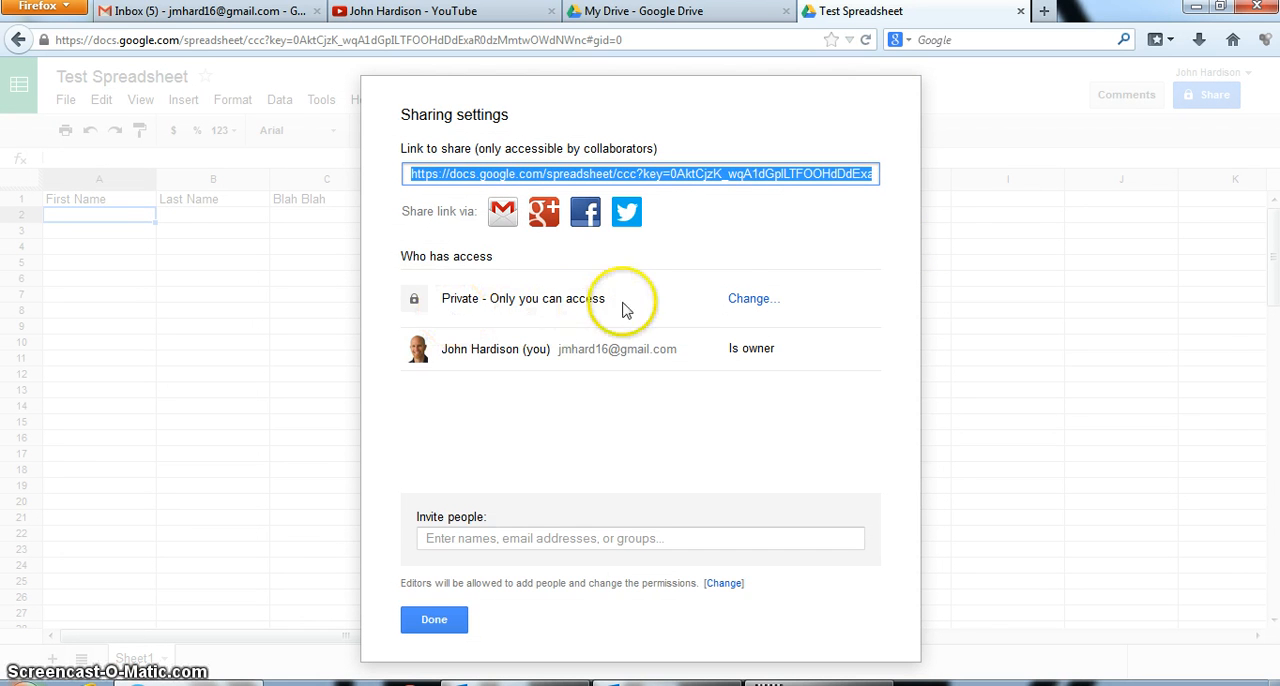
{"action": "left_click", "coordinate": [739, 302]}
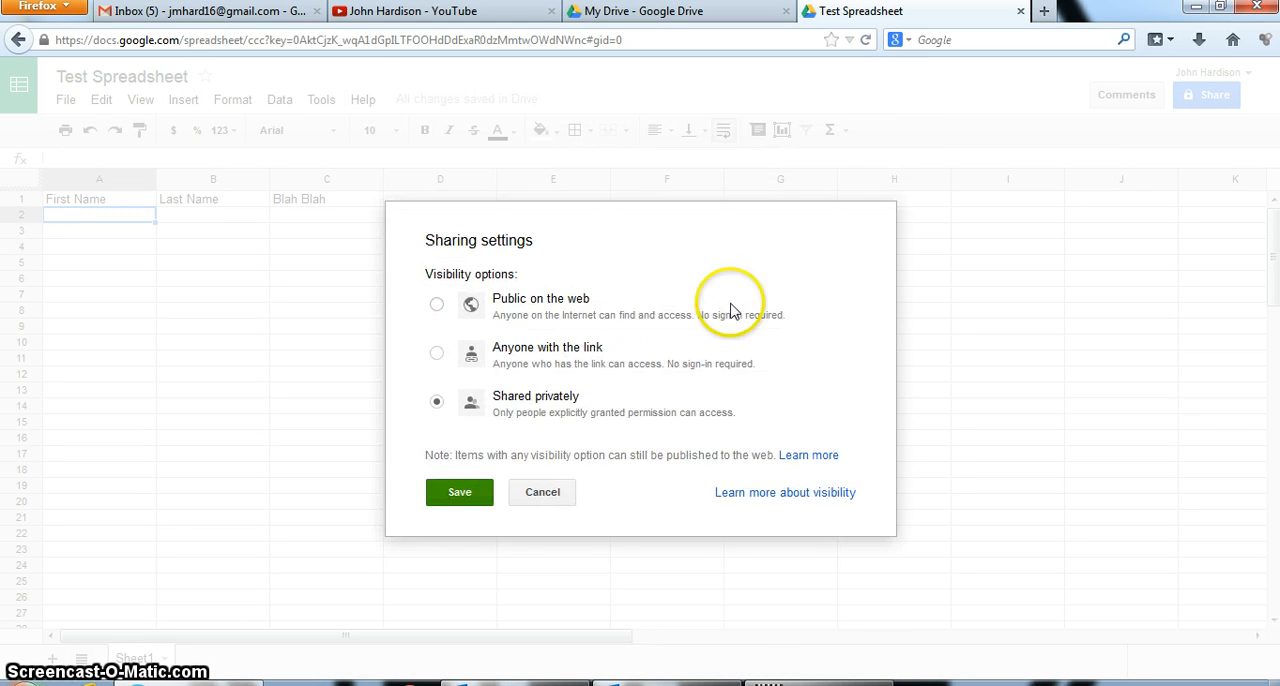
{"action": "left_click", "coordinate": [437, 353]}
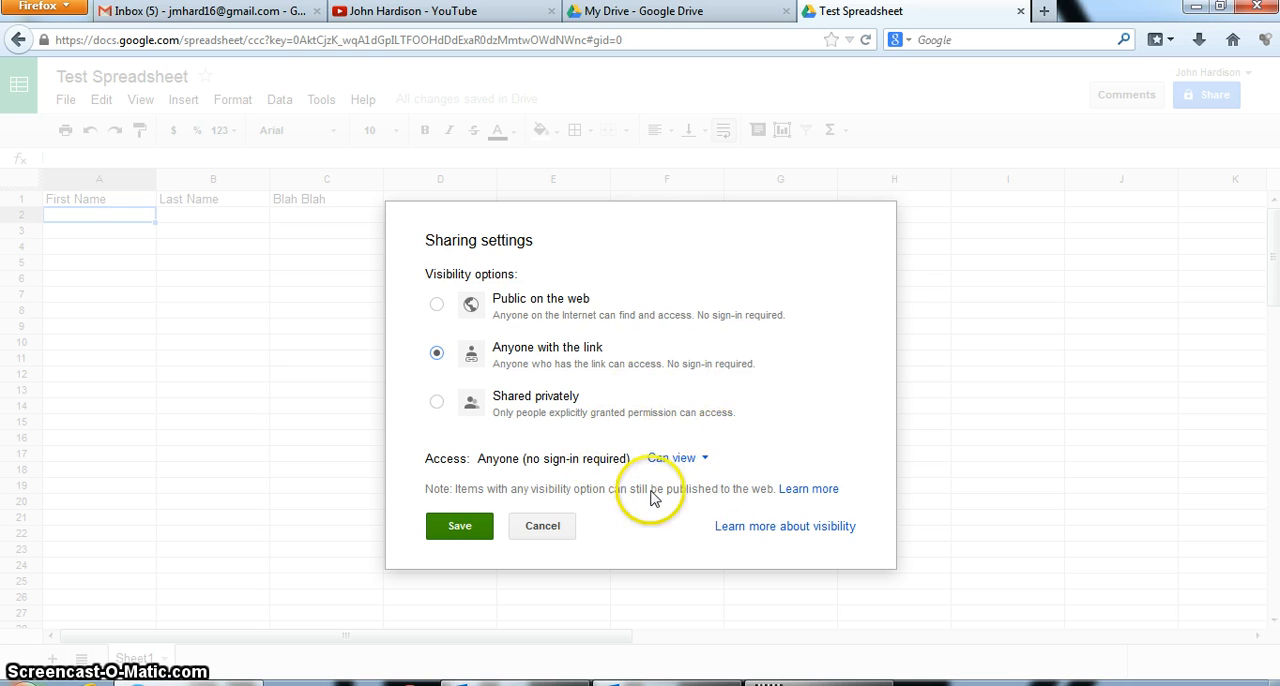
{"action": "left_click", "coordinate": [704, 460]}
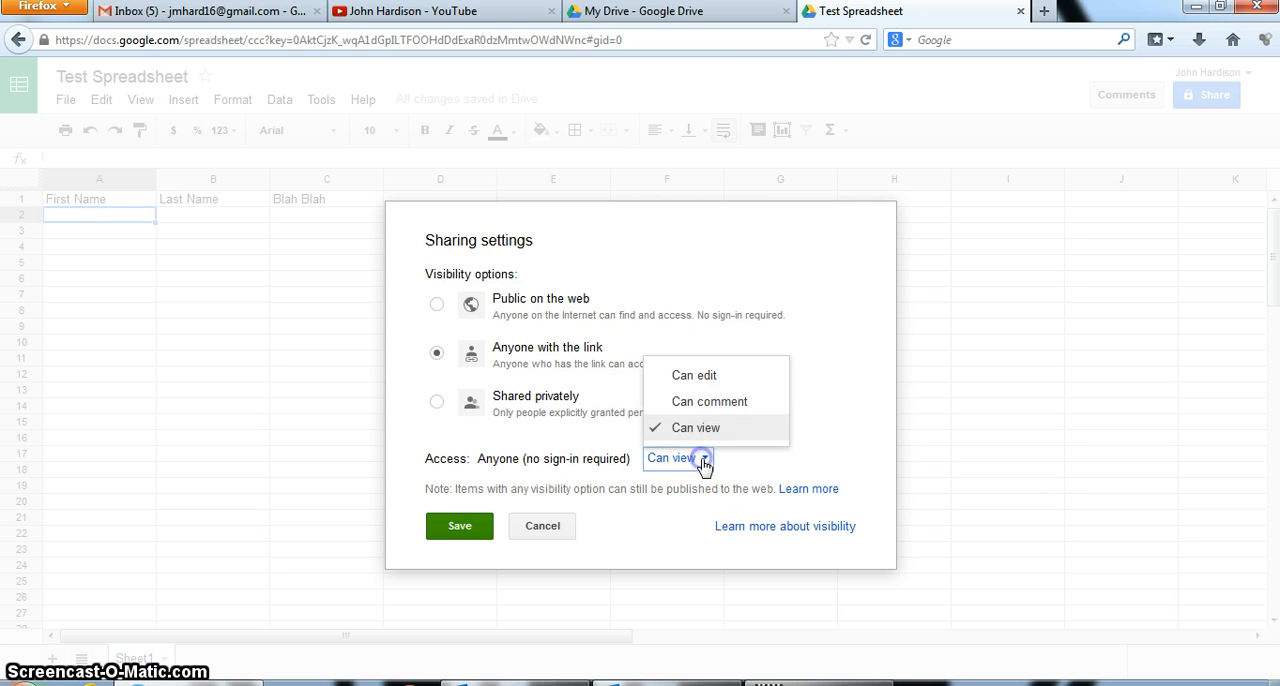
{"action": "left_click", "coordinate": [708, 378]}
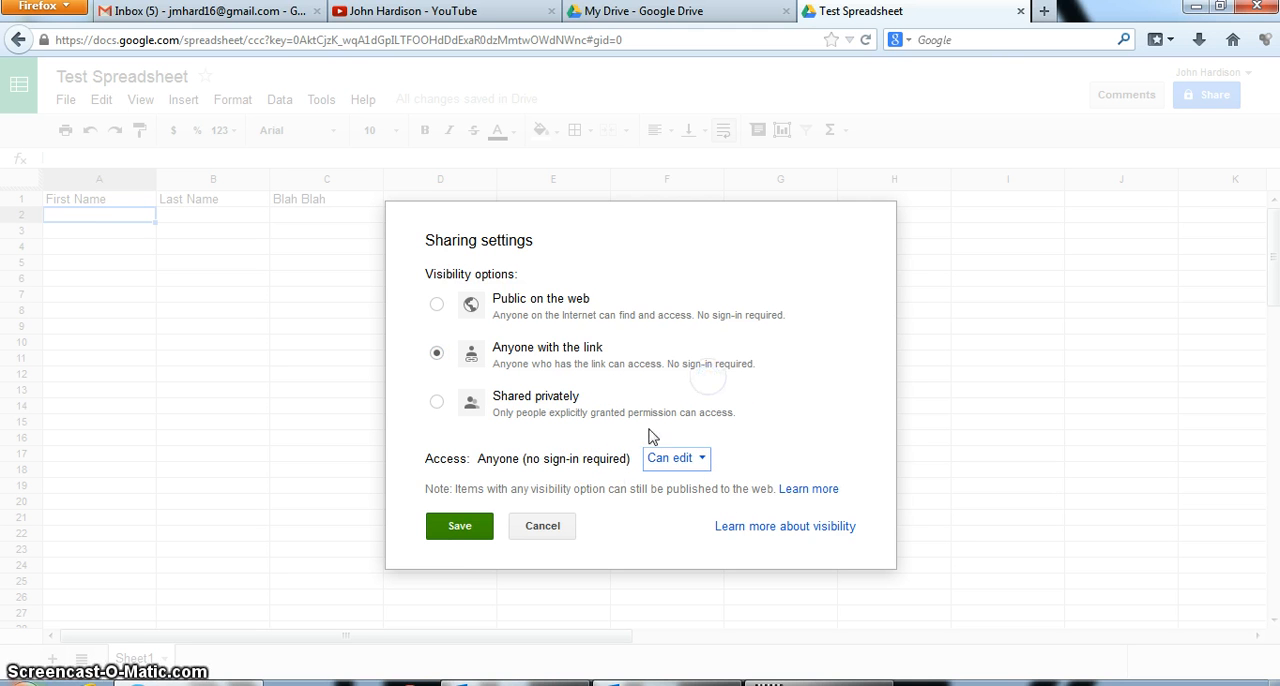
{"action": "left_click", "coordinate": [459, 526]}
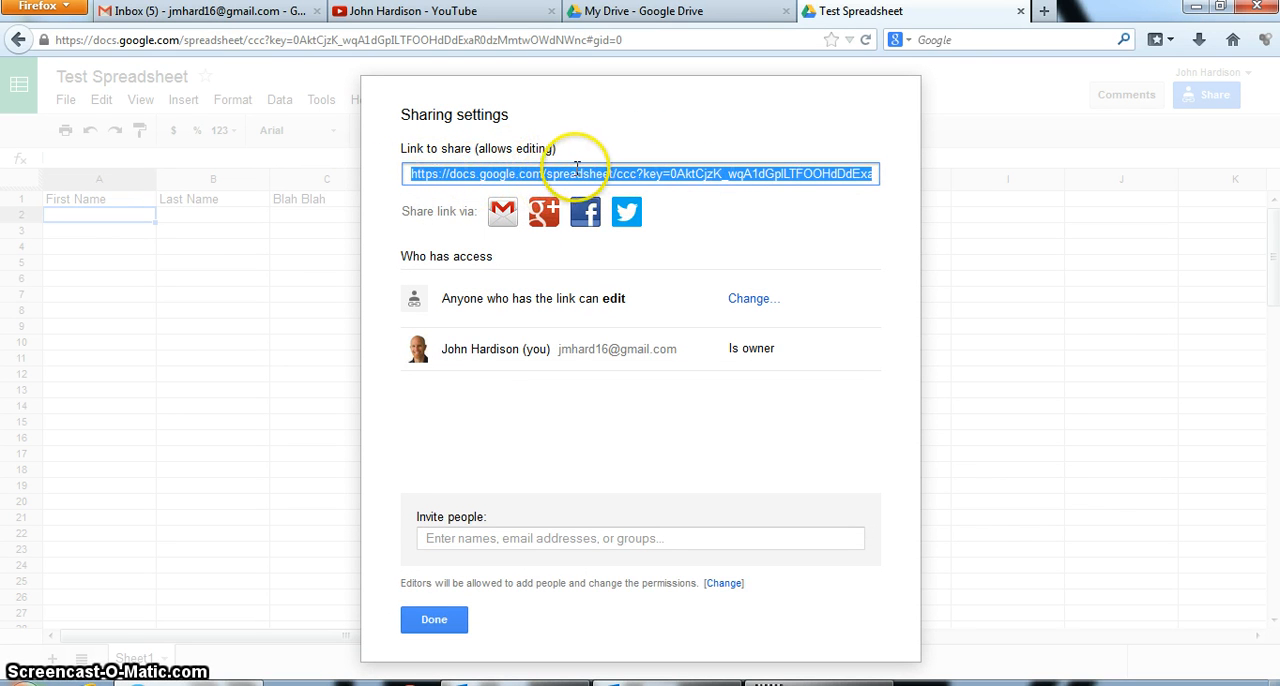
{"action": "left_click", "coordinate": [430, 618]}
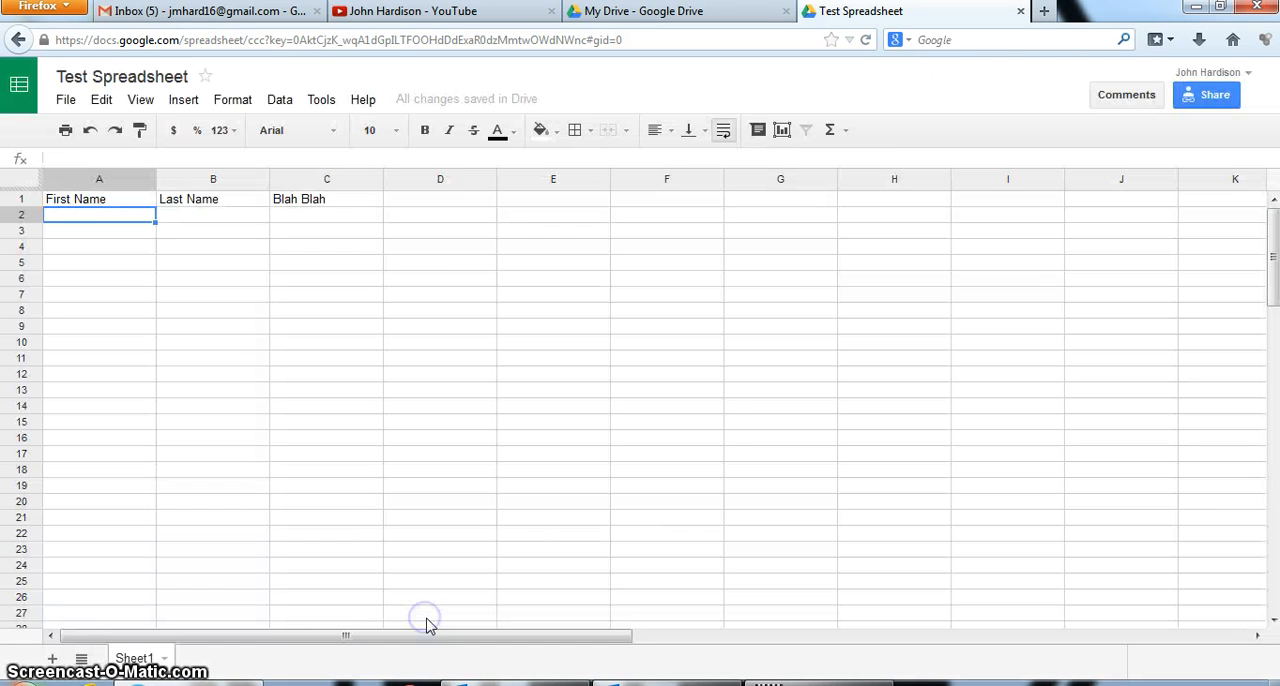
Open goo.gl in a new browser tab and shorten the spreadsheet's pasted sharing link
{"action": "left_click", "coordinate": [1044, 11]}
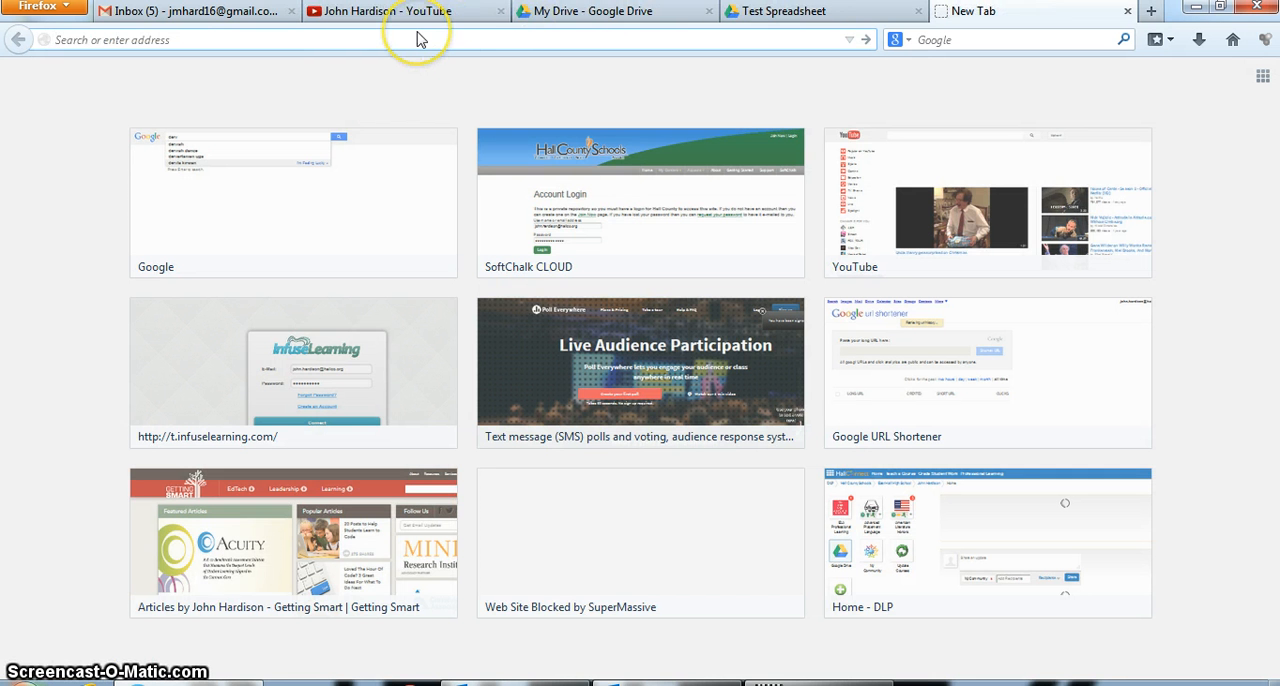
{"action": "type", "text": "goo"}
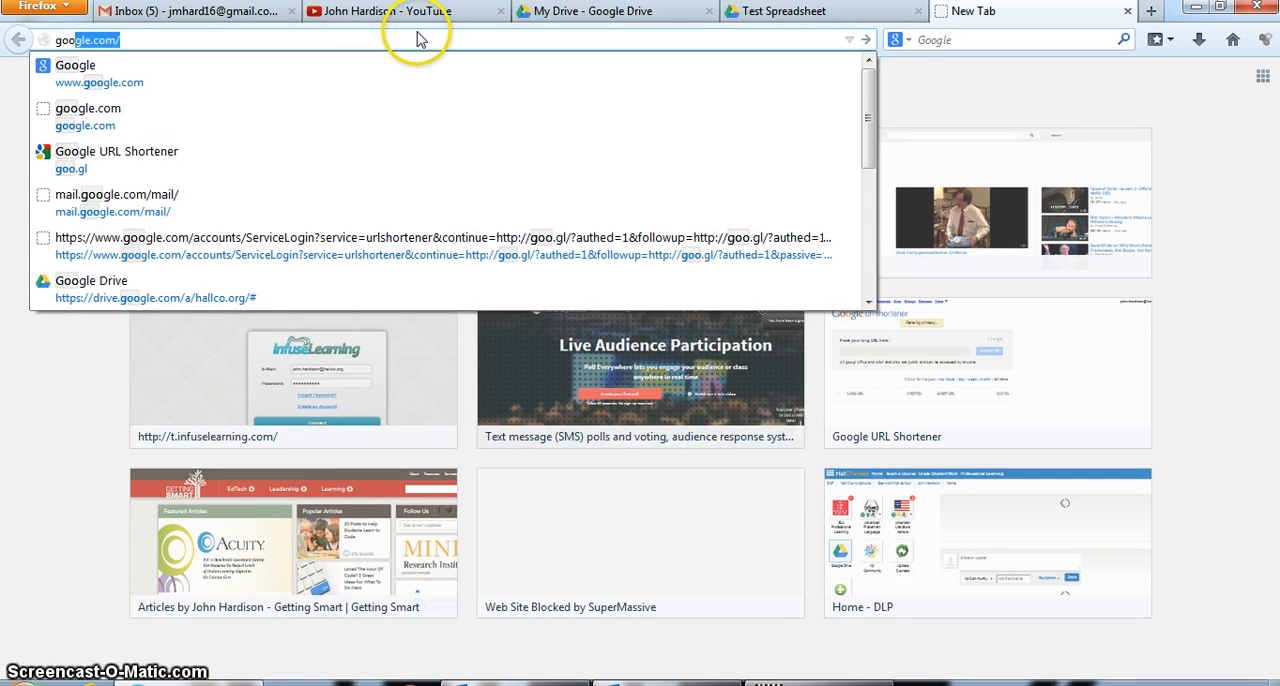
{"action": "type", "text": ".gl"}
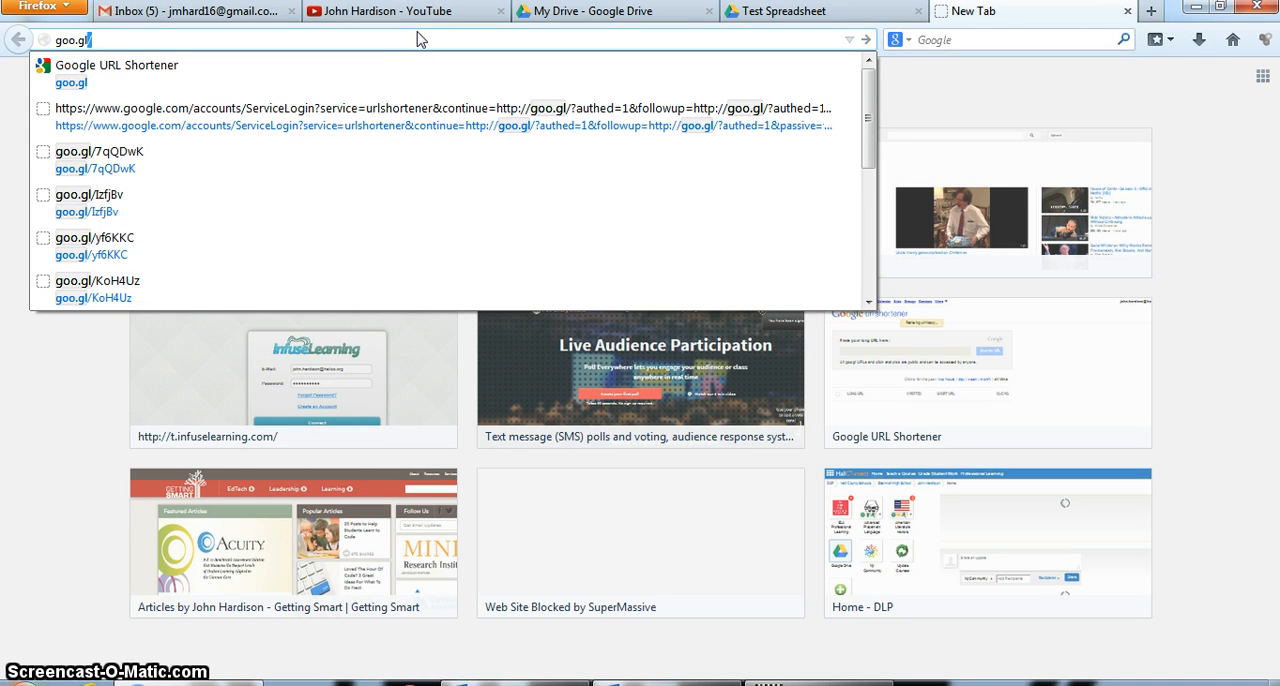
{"action": "key", "text": "Return"}
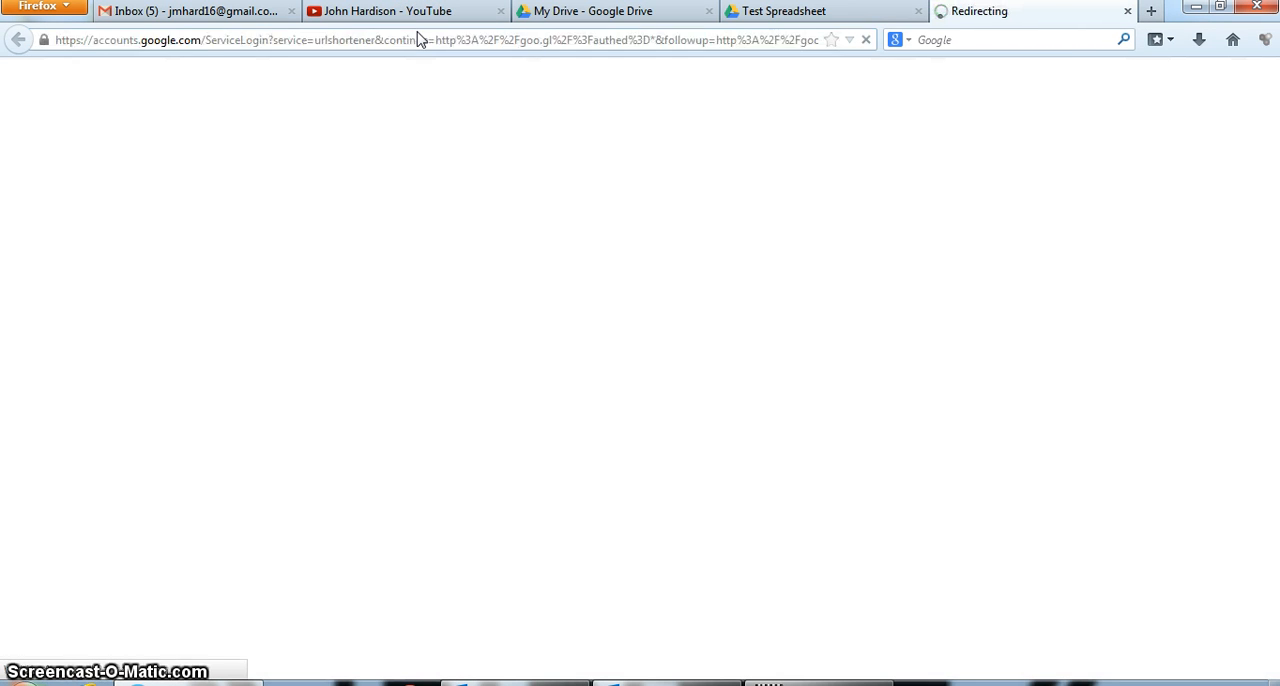
{"action": "left_click", "coordinate": [213, 224]}
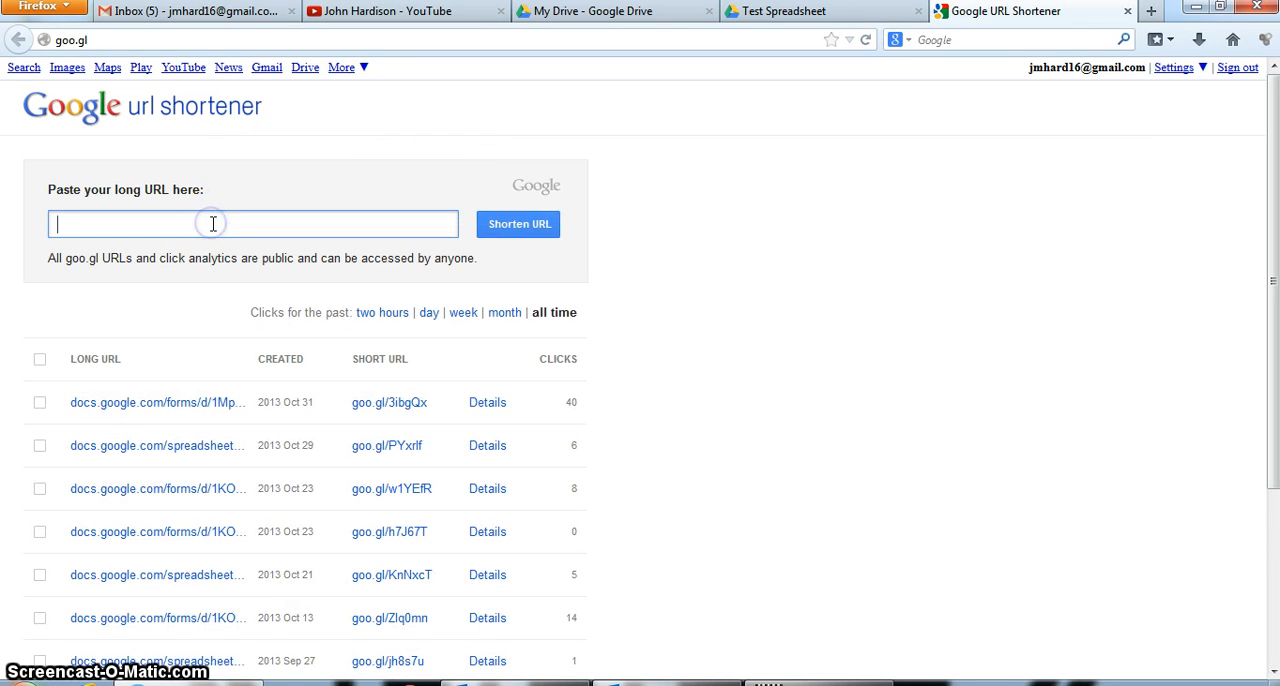
{"action": "key", "text": "ctrl+v"}
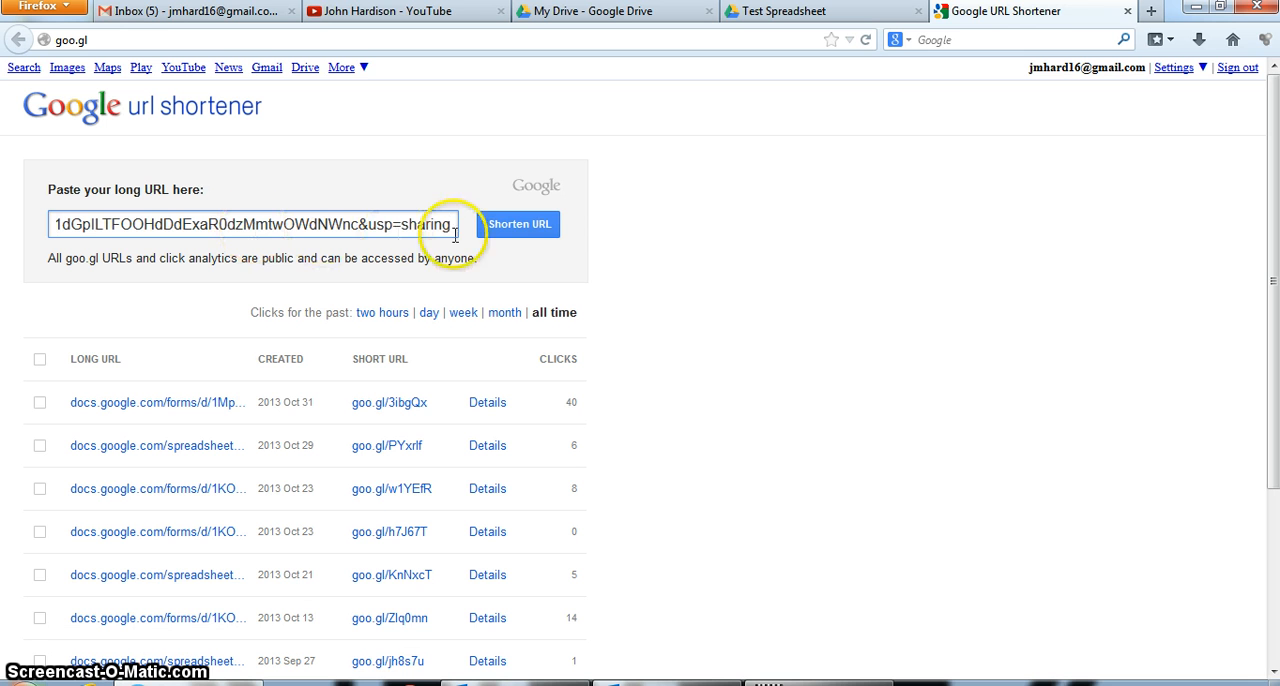
{"action": "left_click", "coordinate": [505, 226]}
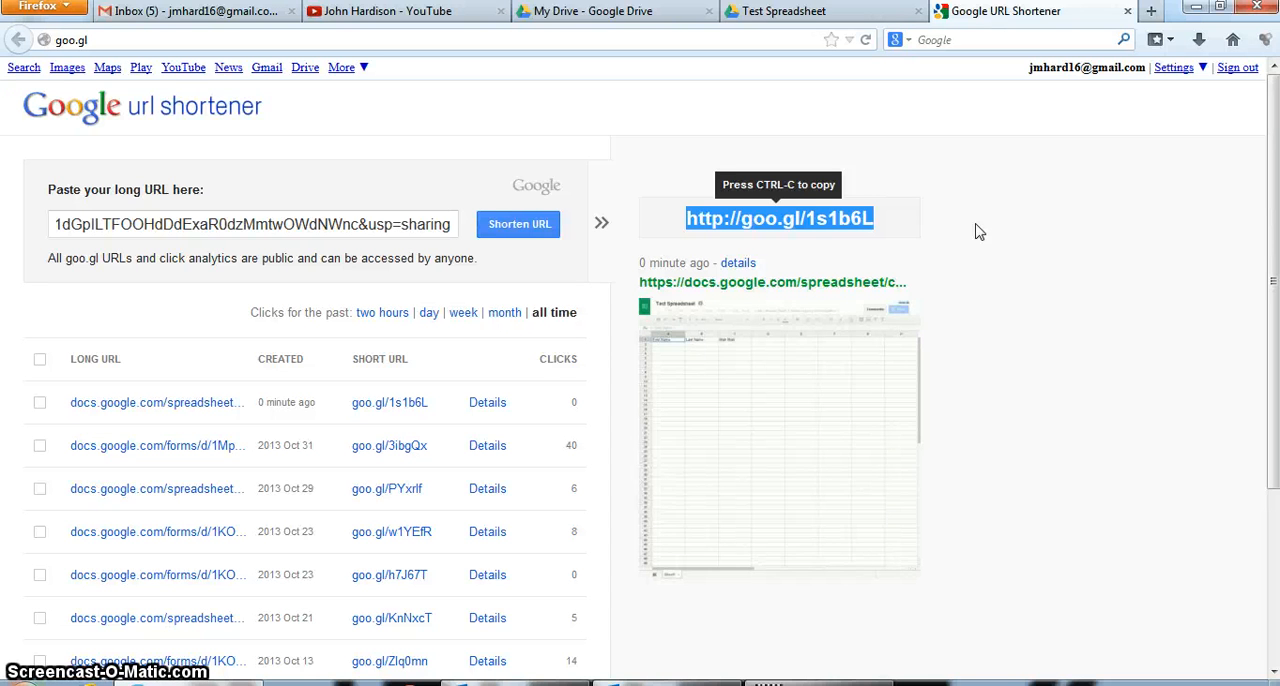
{"action": "left_click", "coordinate": [856, 226]}
Close the URL shortener and the spreadsheet, and create a form in Drive titled Test Form with the Birthday Balloons theme
{"action": "left_click", "coordinate": [1128, 13]}
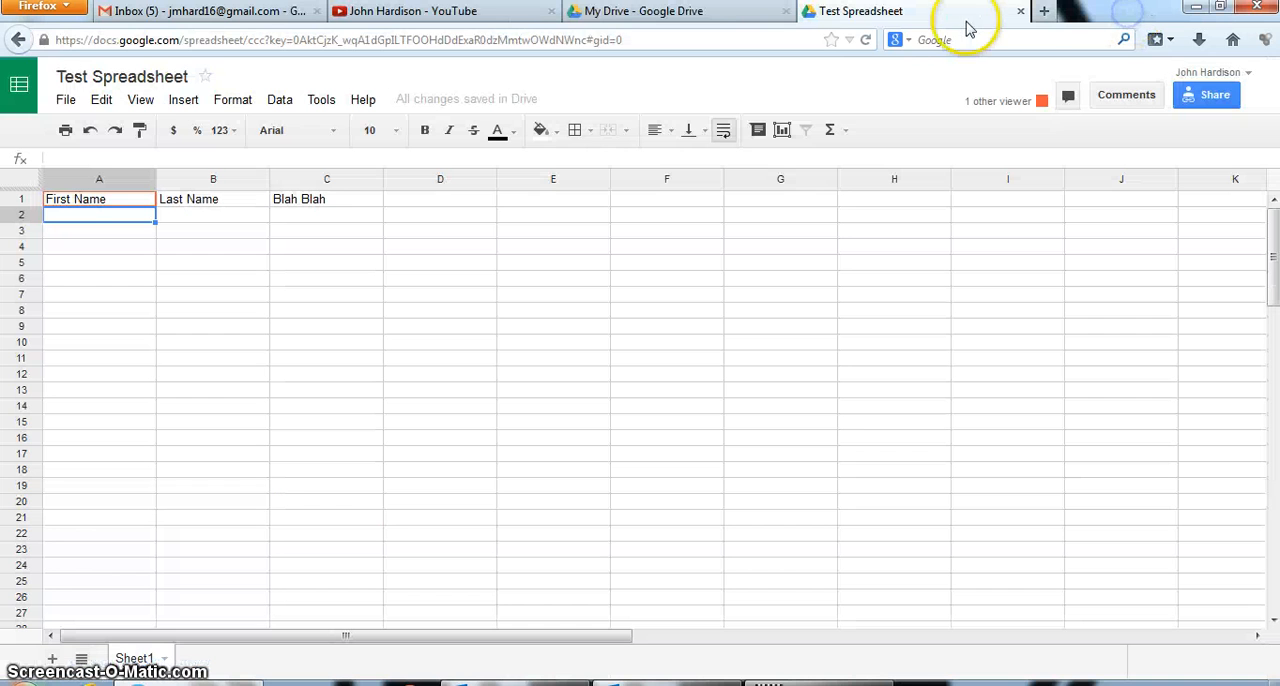
{"action": "left_click", "coordinate": [1021, 13]}
{"action": "left_click", "coordinate": [48, 190]}
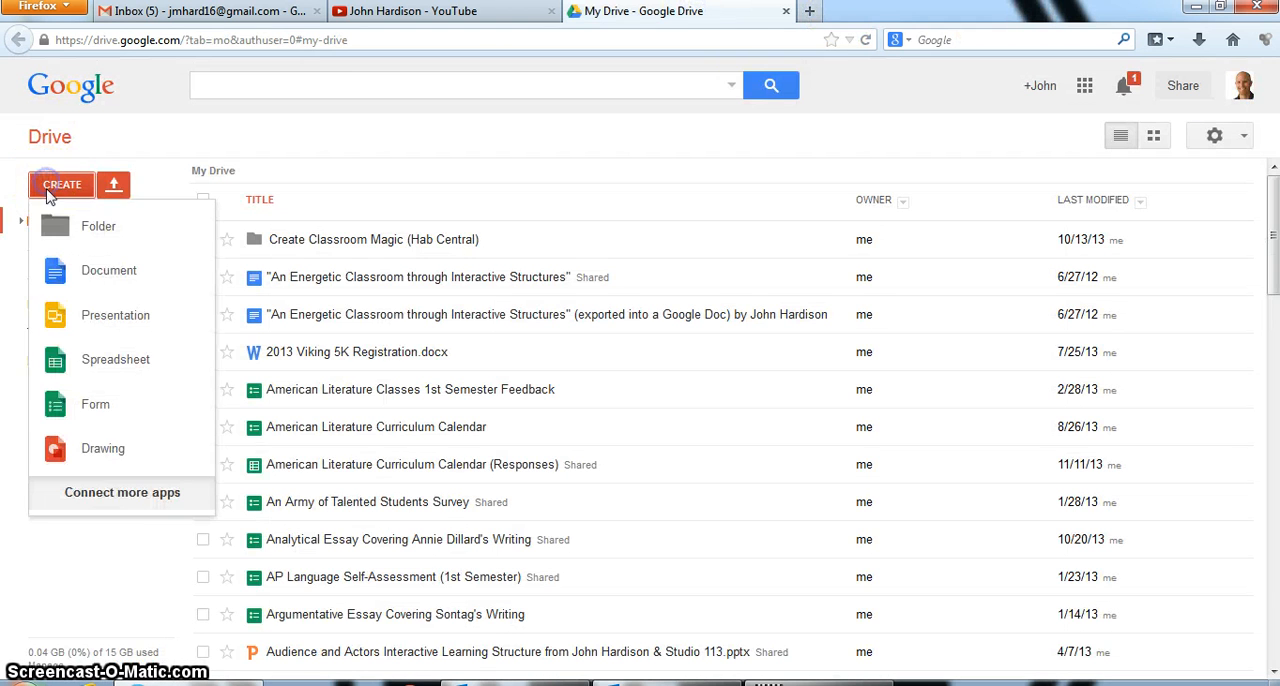
{"action": "left_click", "coordinate": [58, 403]}
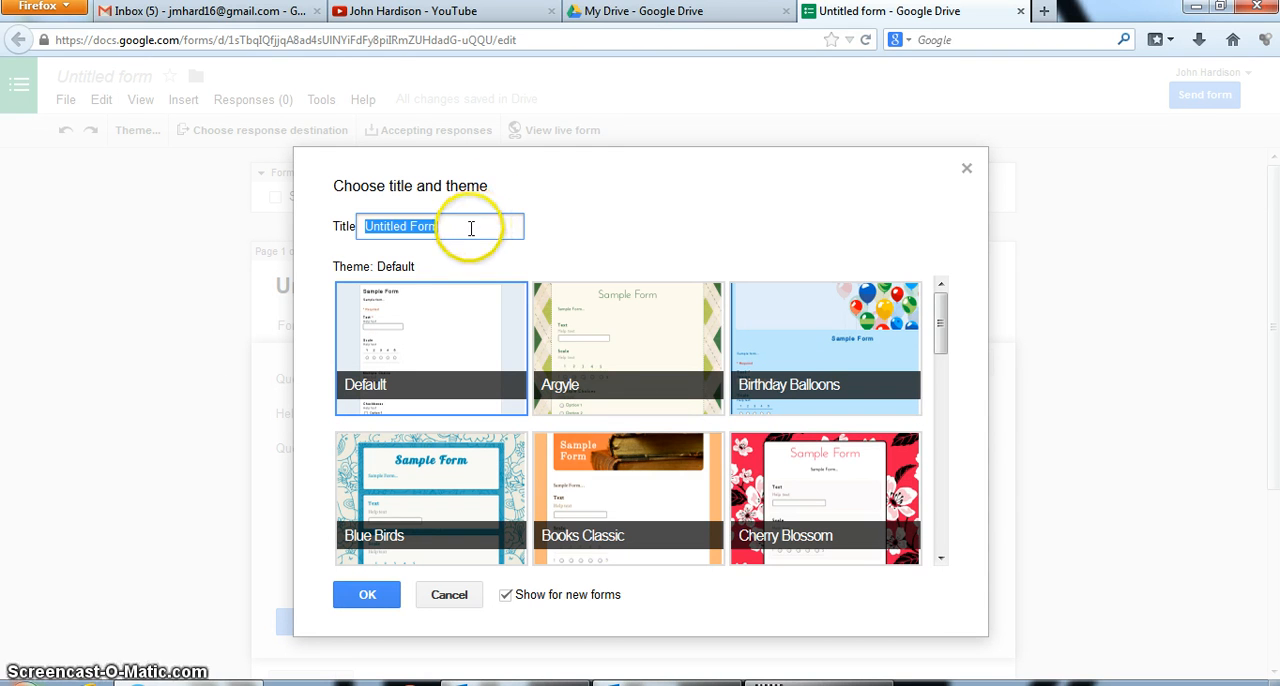
{"action": "key", "text": "BackSpace"}
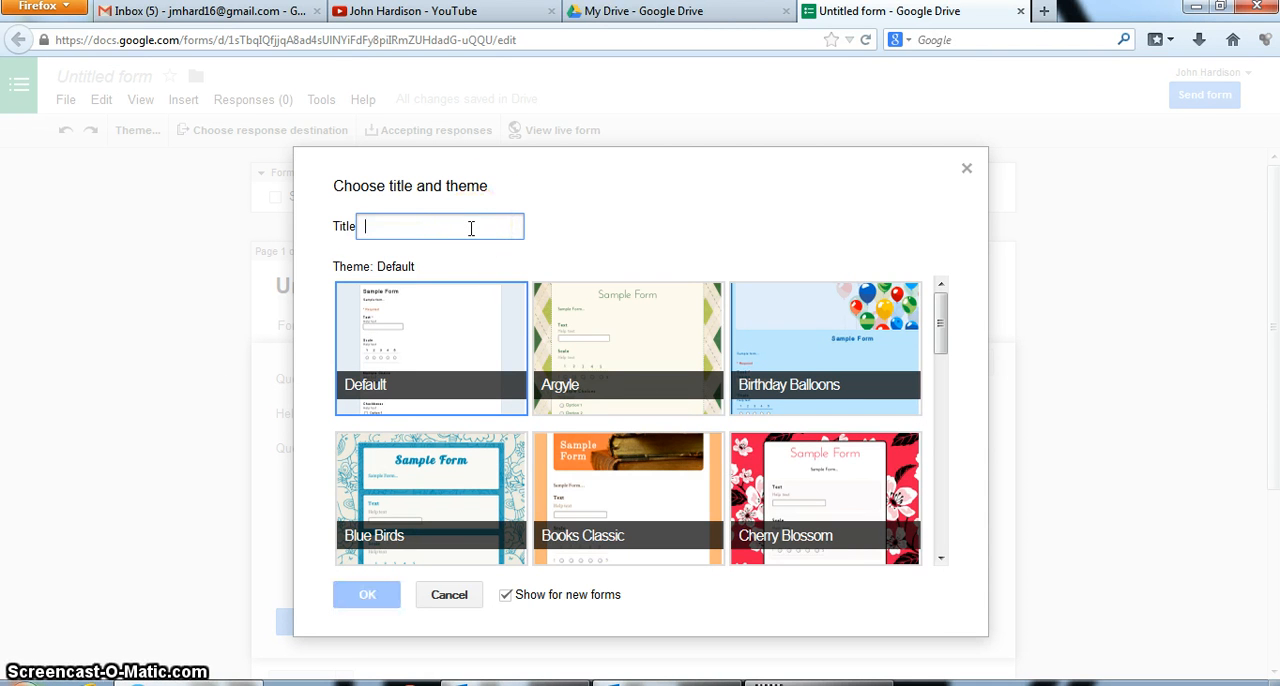
{"action": "type", "text": "Test Form"}
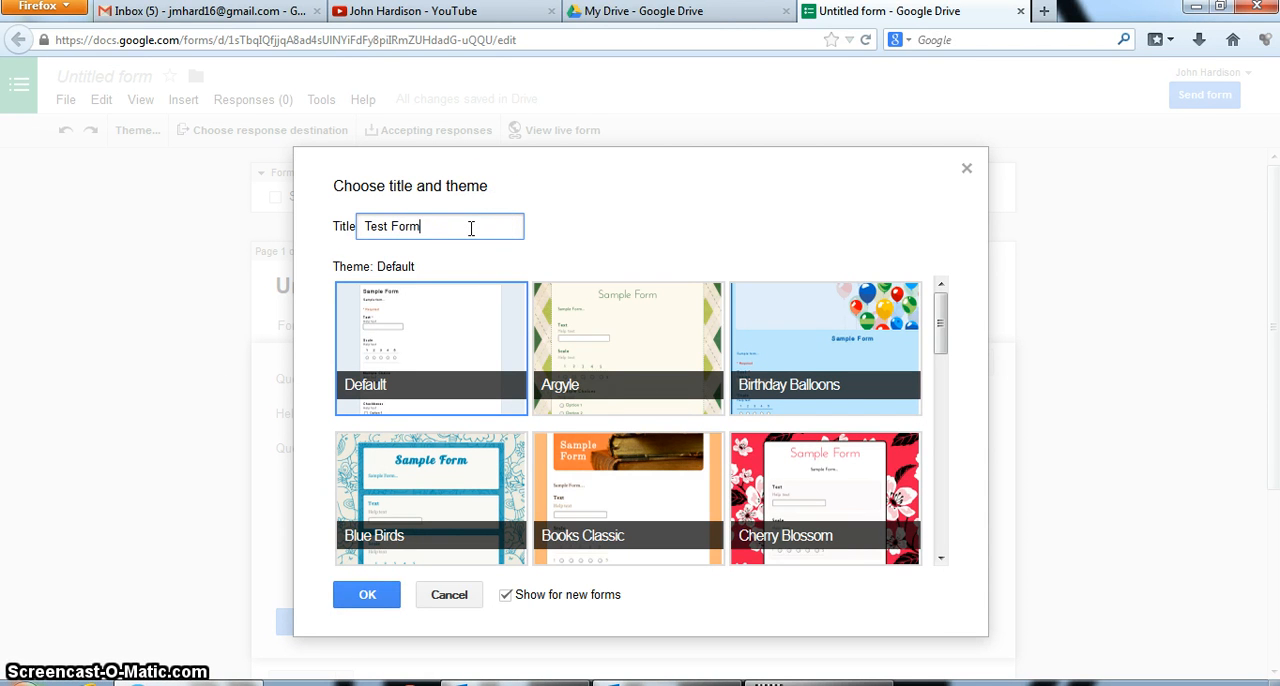
{"action": "left_click", "coordinate": [820, 316]}
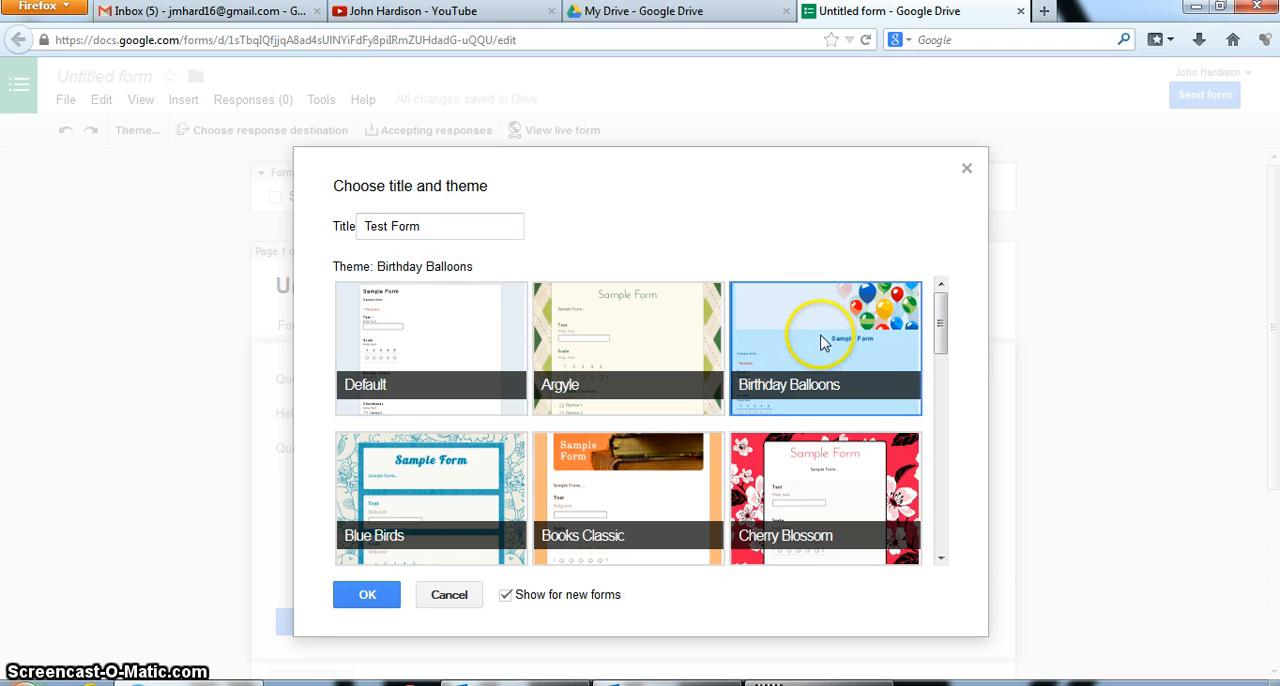
{"action": "left_click", "coordinate": [365, 594]}
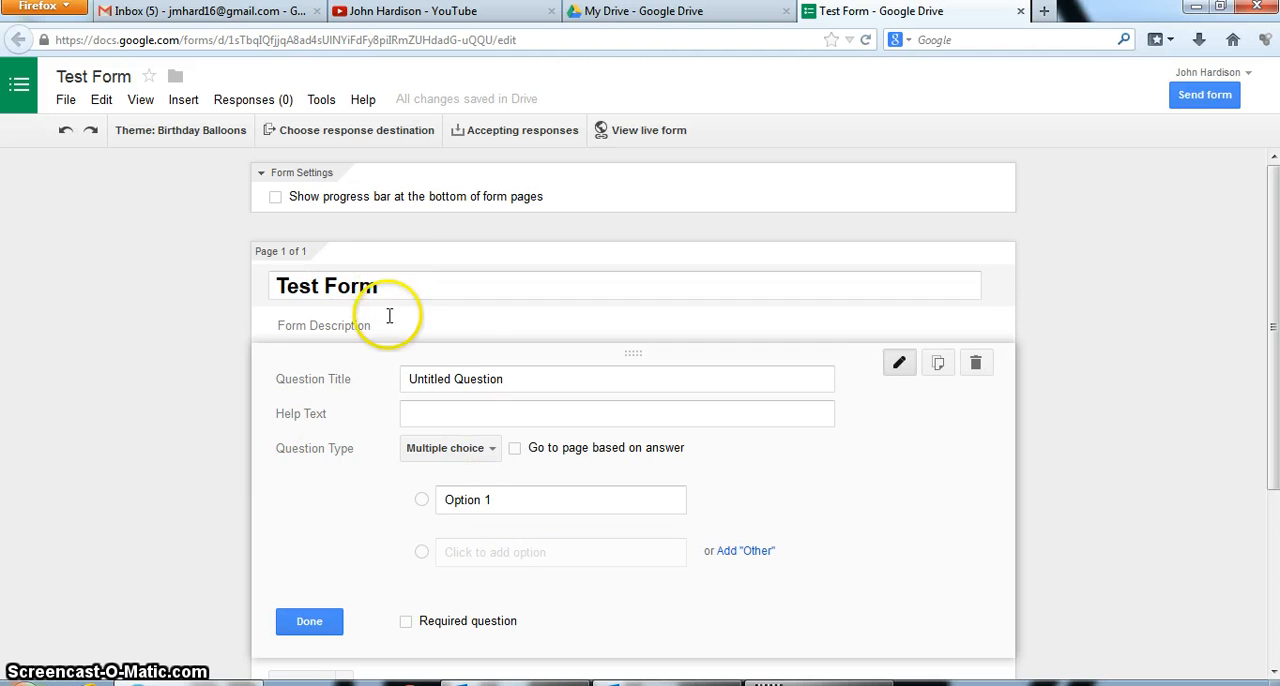
Title the first question "What is your First Name?", set its type to Text, and finish editing it
{"action": "left_click", "coordinate": [517, 382]}
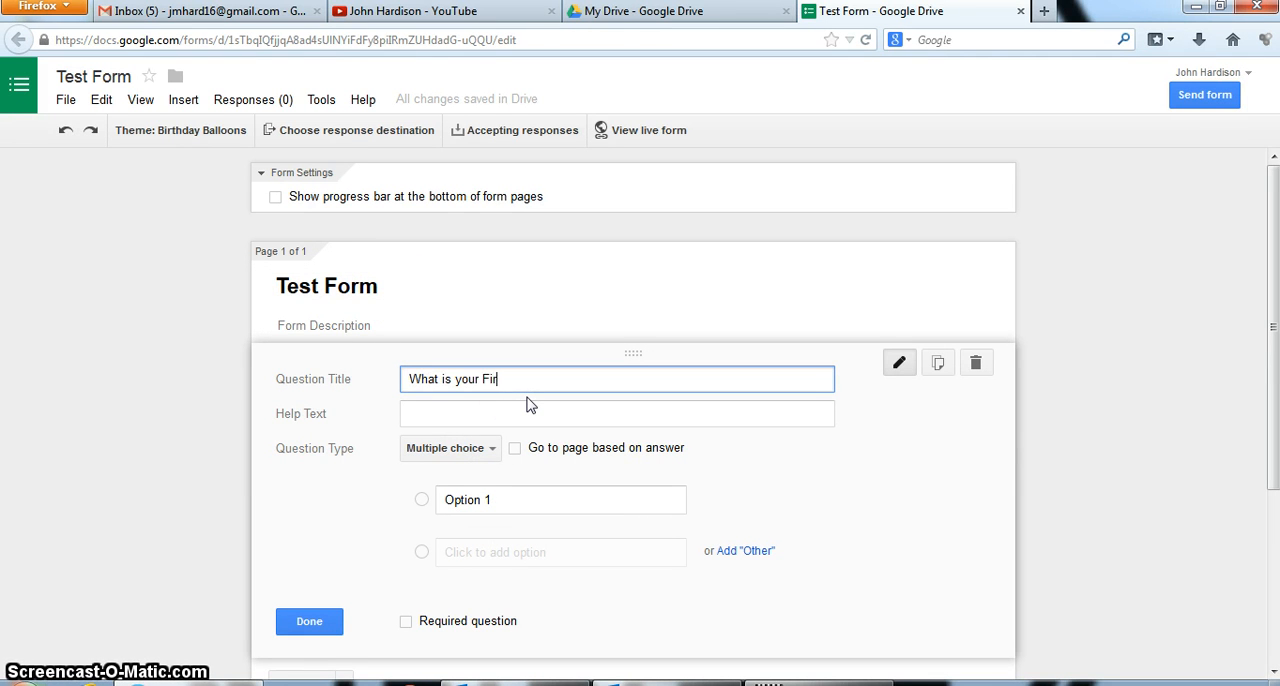
{"action": "type", "text": "?"}
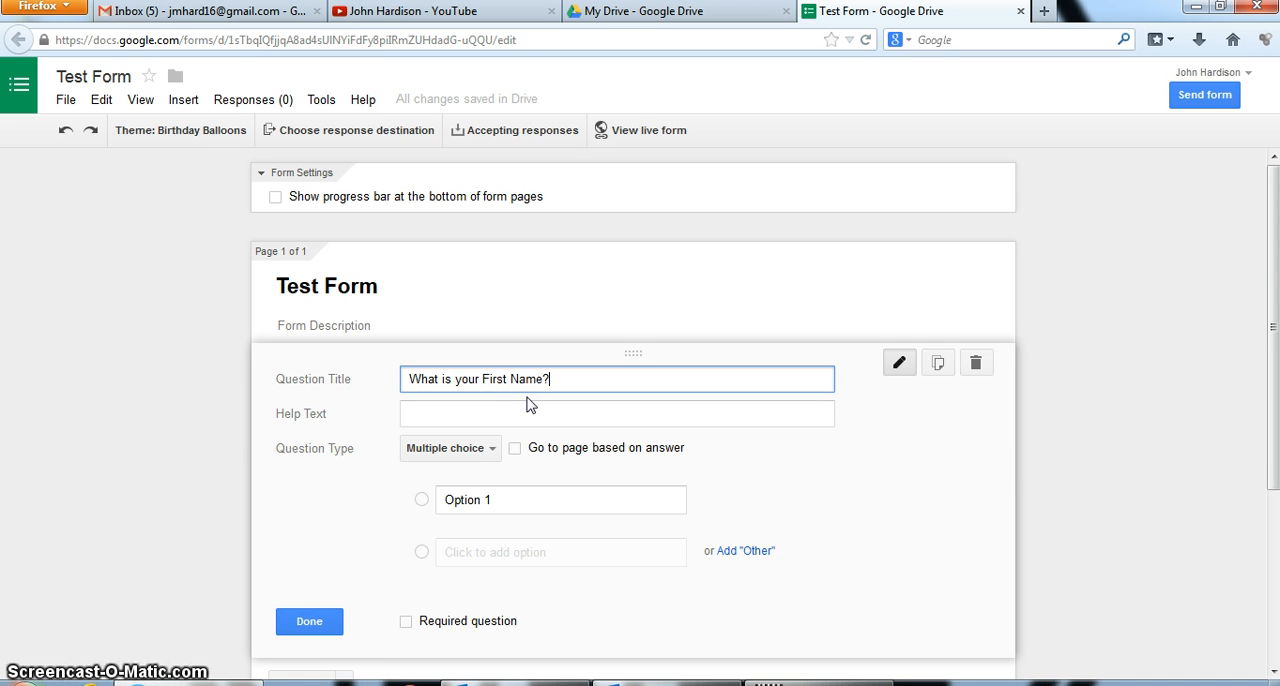
{"action": "left_click", "coordinate": [487, 449]}
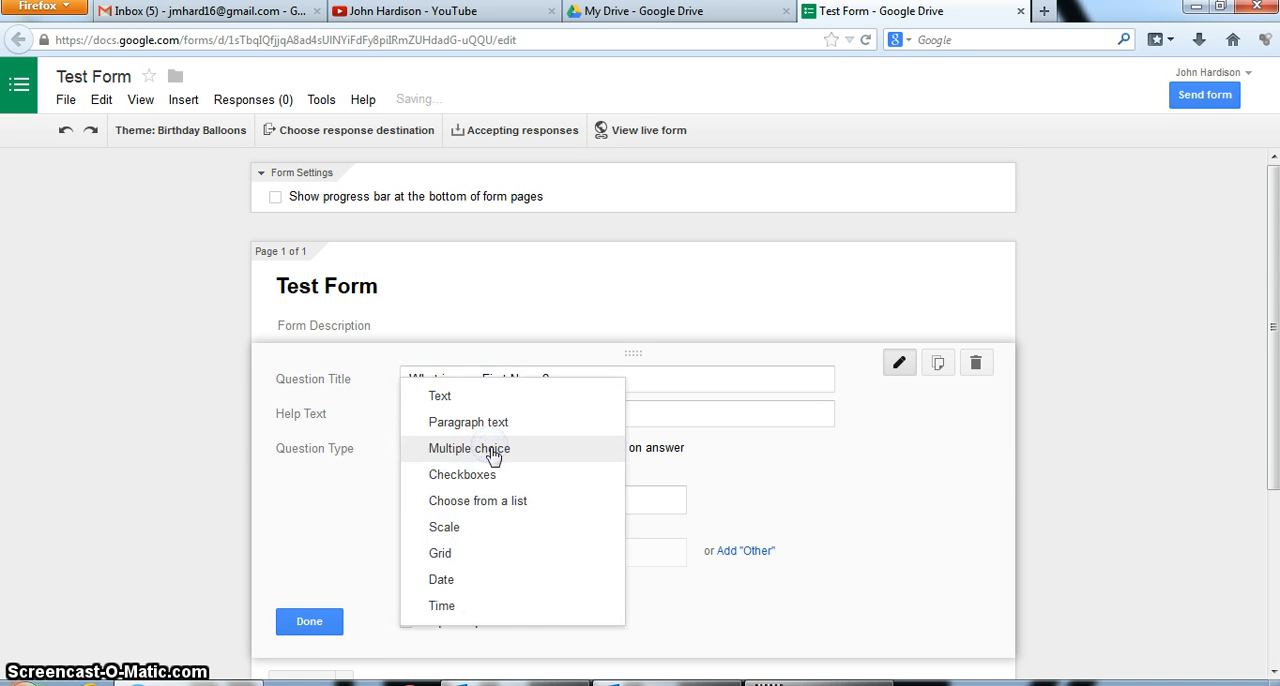
{"action": "left_click", "coordinate": [467, 399]}
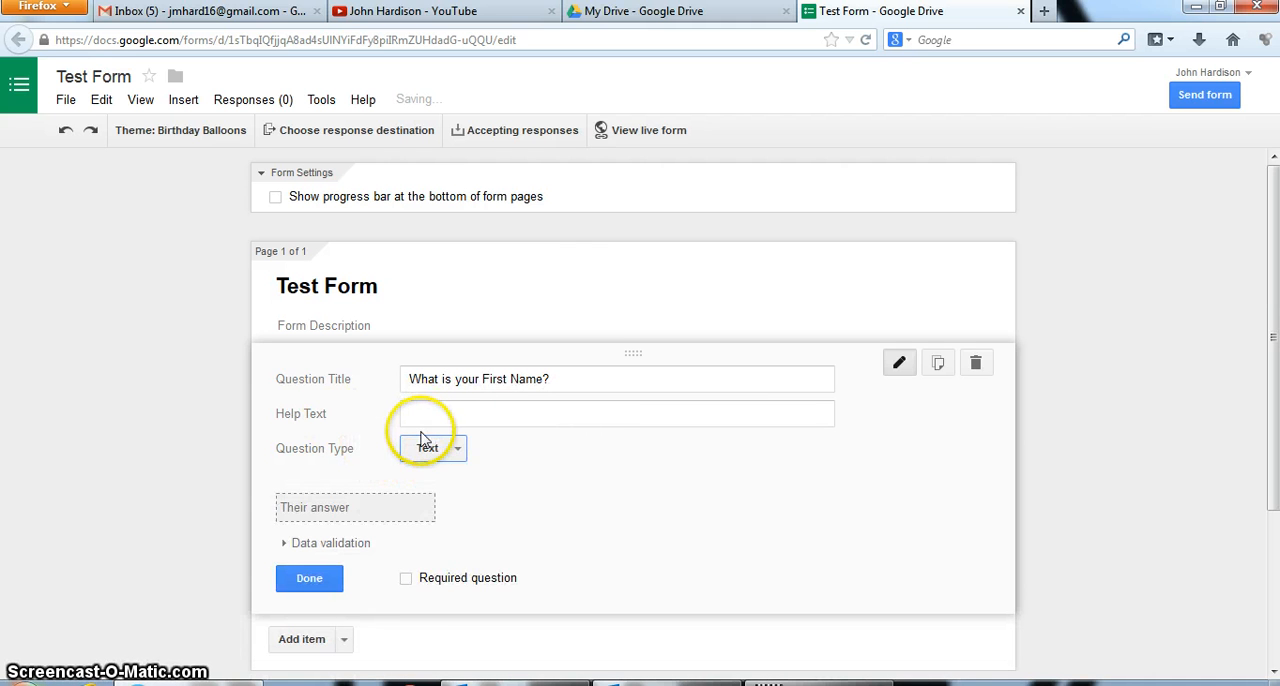
{"action": "left_click", "coordinate": [458, 449]}
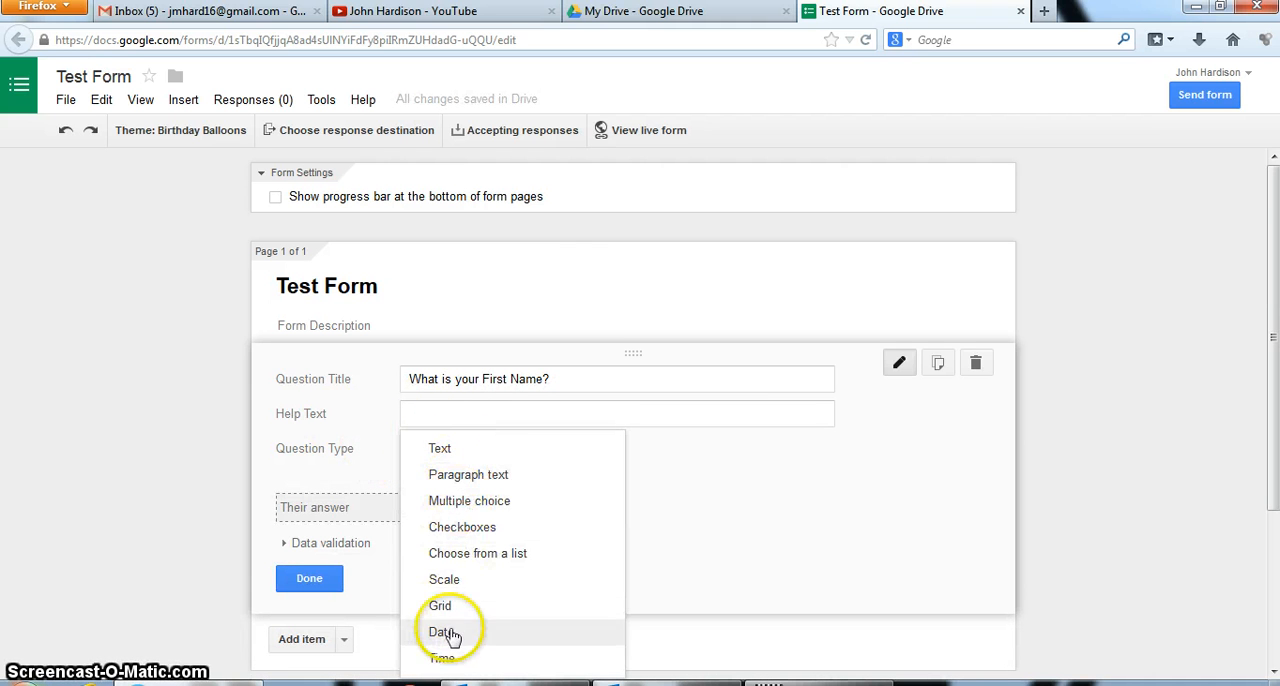
{"action": "left_click", "coordinate": [463, 452]}
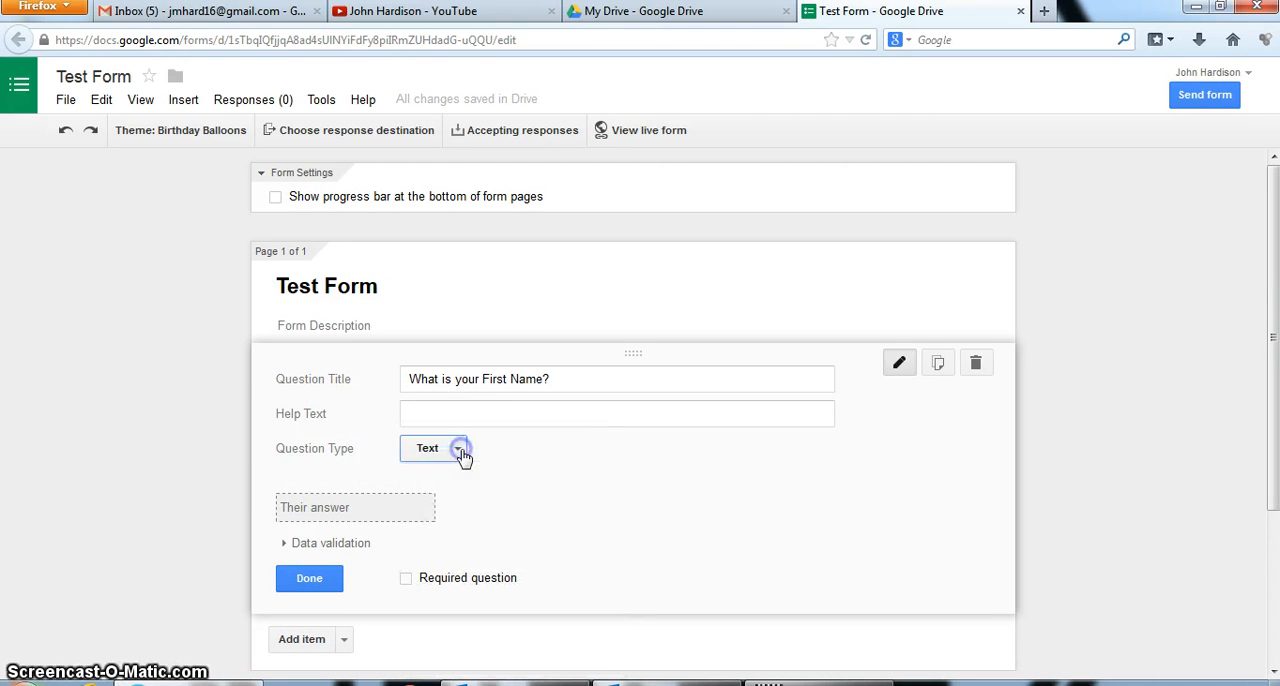
{"action": "left_click", "coordinate": [312, 584]}
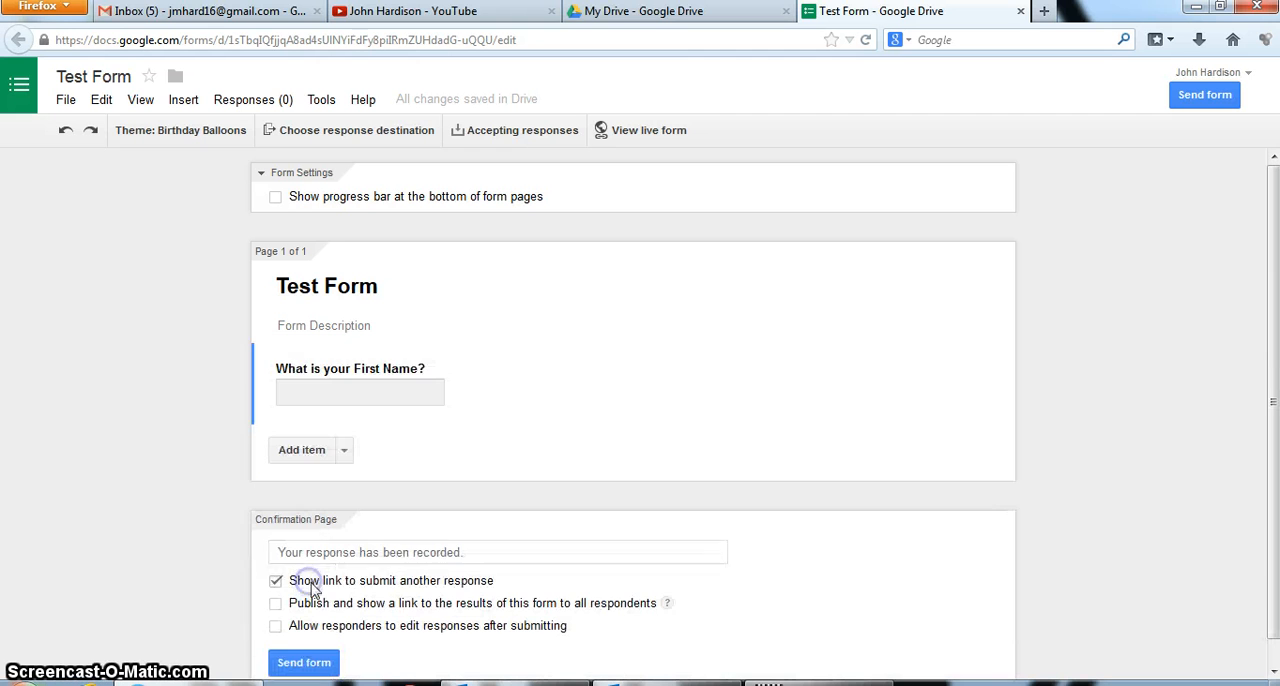
Add a second Text question titled "What is your Last Name?" and finish editing it
{"action": "left_click", "coordinate": [344, 451]}
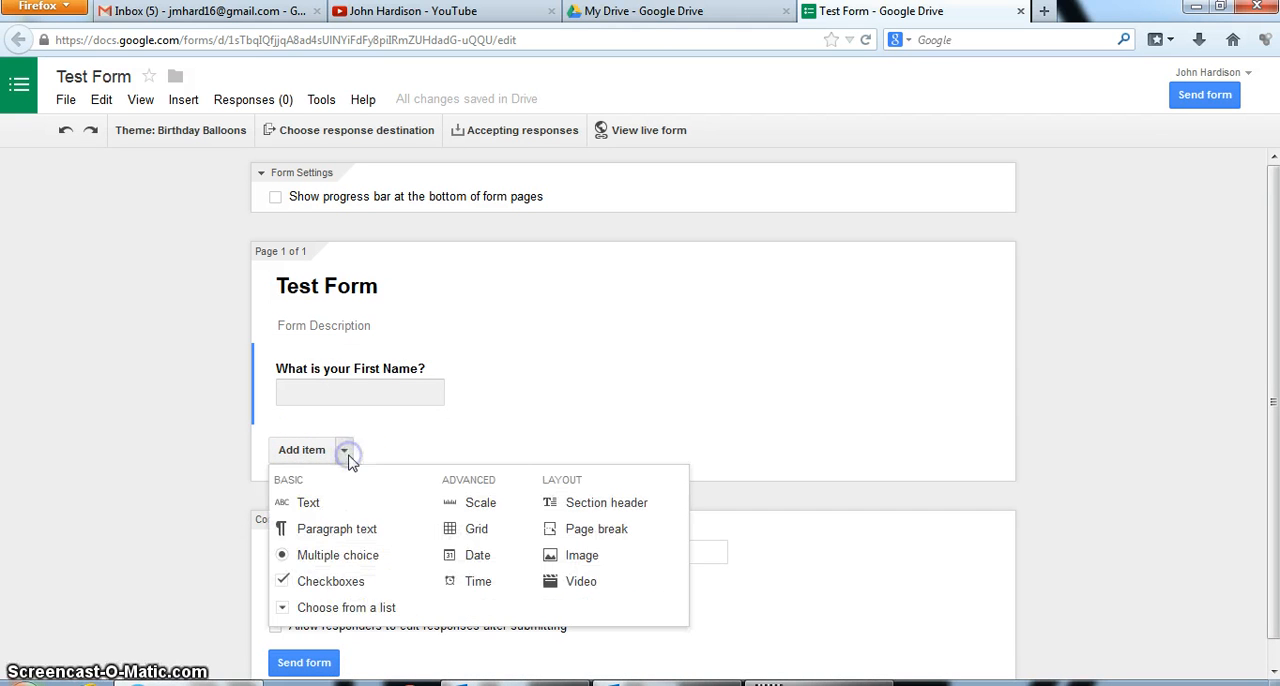
{"action": "left_click", "coordinate": [303, 502]}
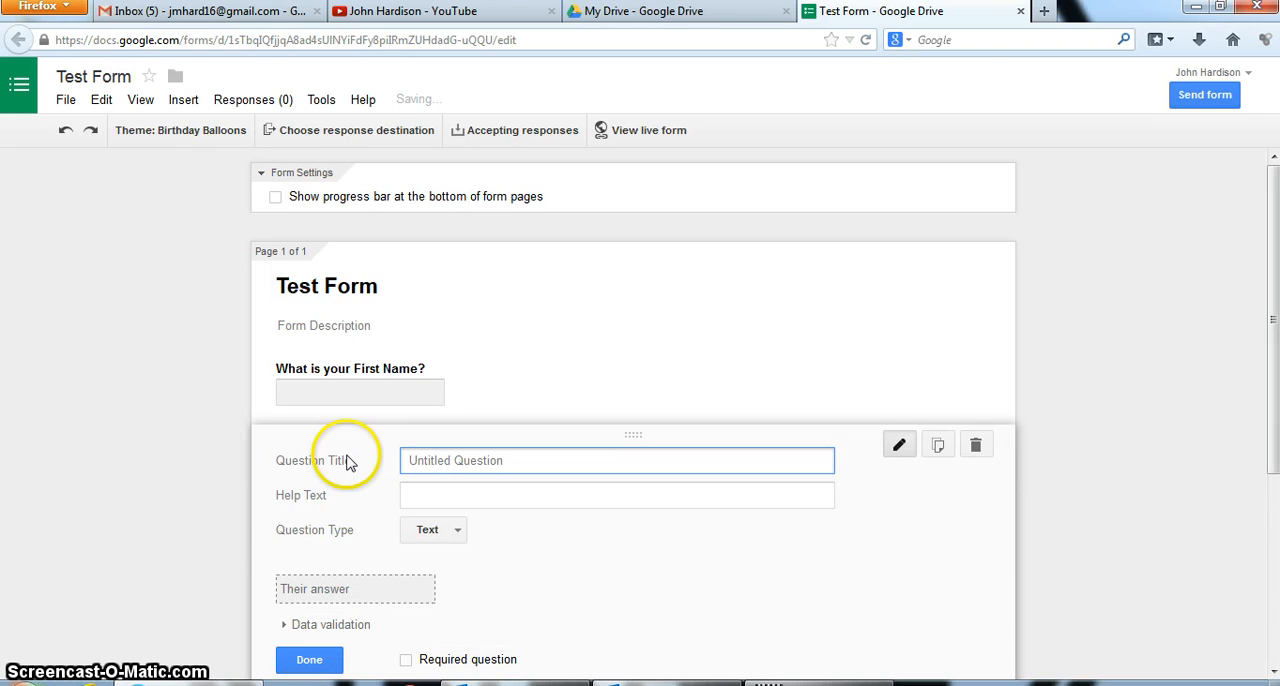
{"action": "type", "text": "What is your Last Name?"}
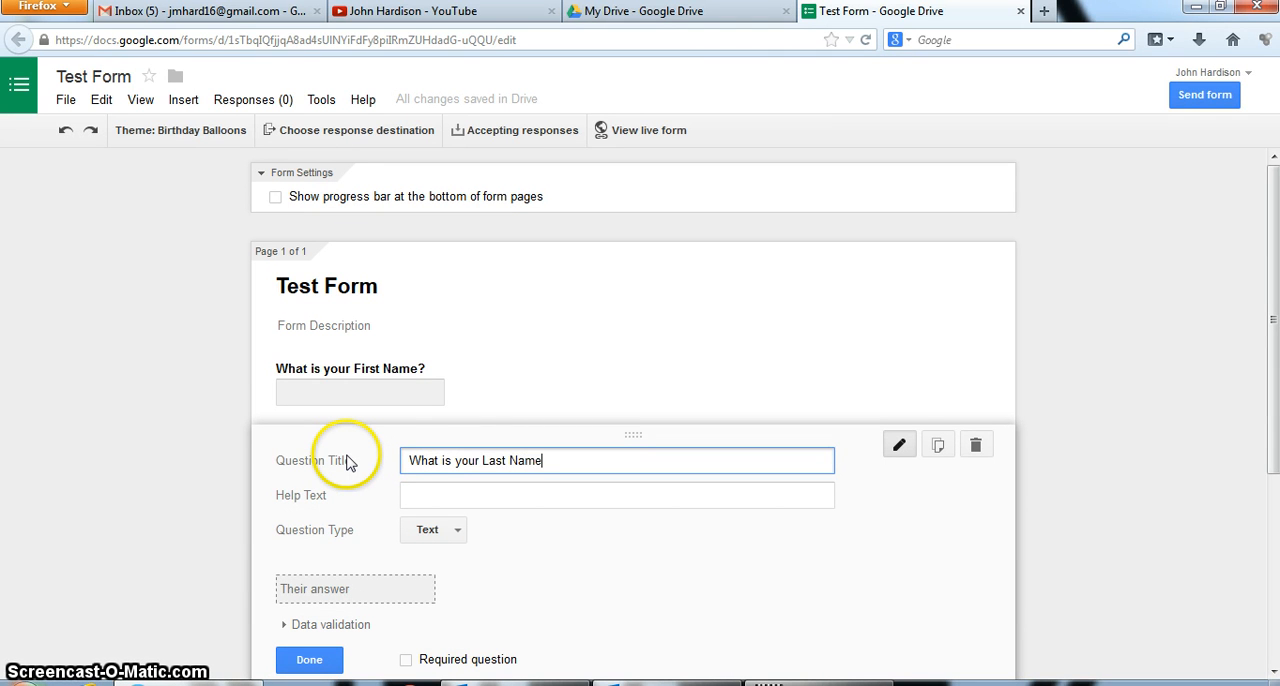
{"action": "left_click", "coordinate": [310, 660]}
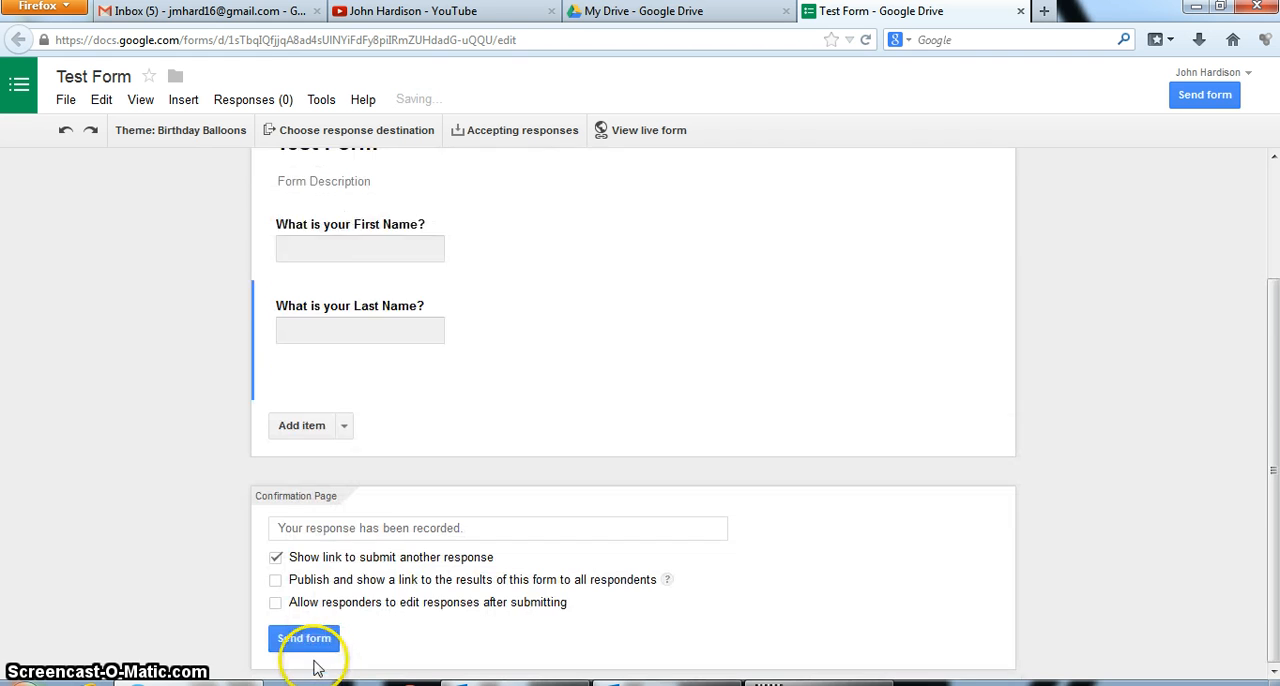
Add a Checkboxes question titled "Click all that apply to you." with the first option "I hate school."
{"action": "left_click", "coordinate": [344, 428]}
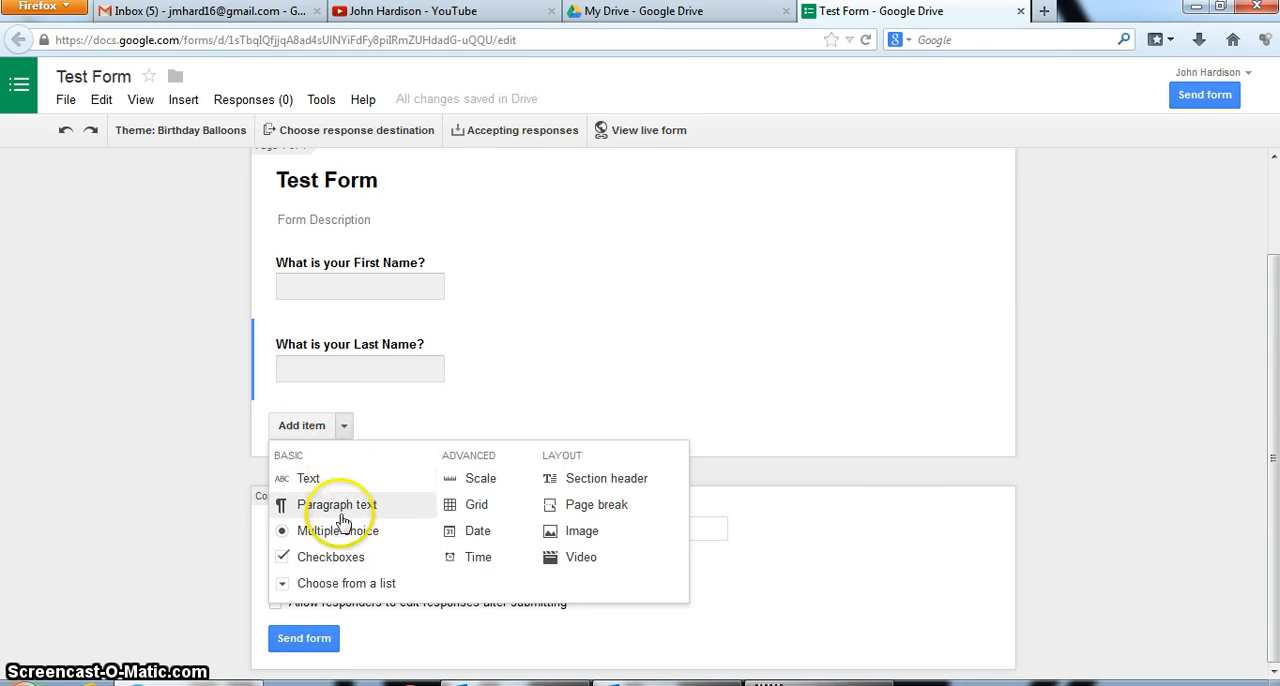
{"action": "left_click", "coordinate": [335, 558]}
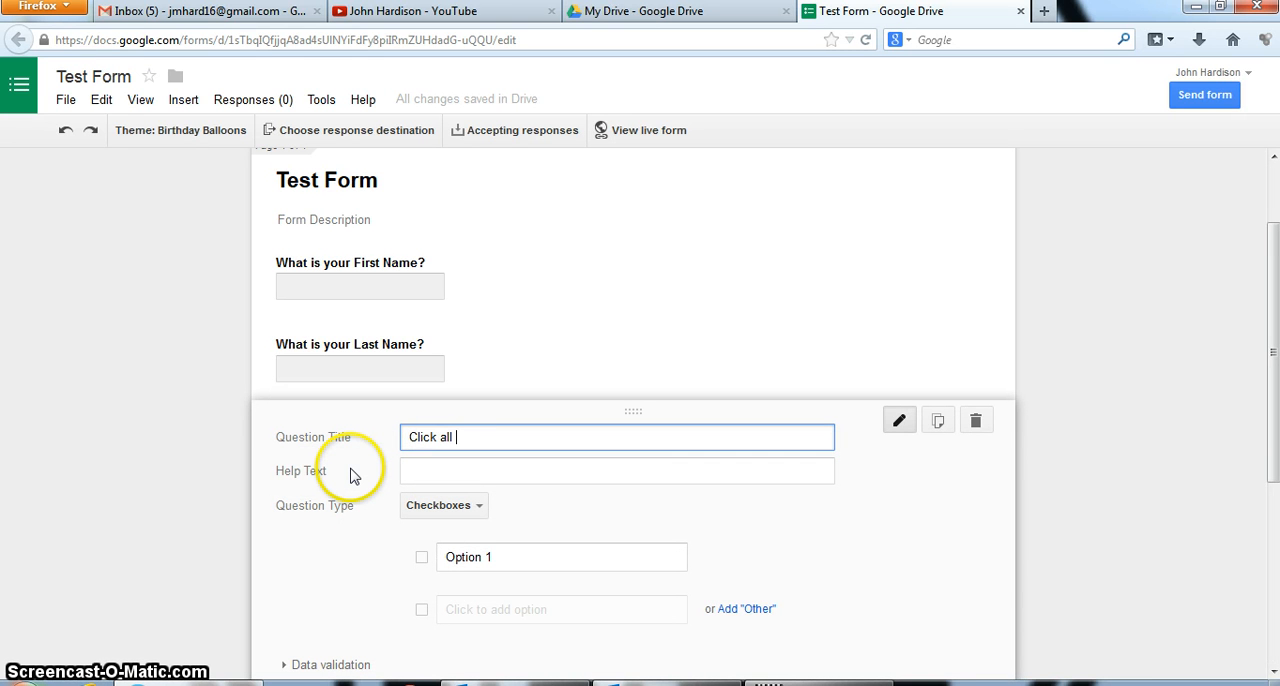
{"action": "type", "text": "Click all that apply to you."}
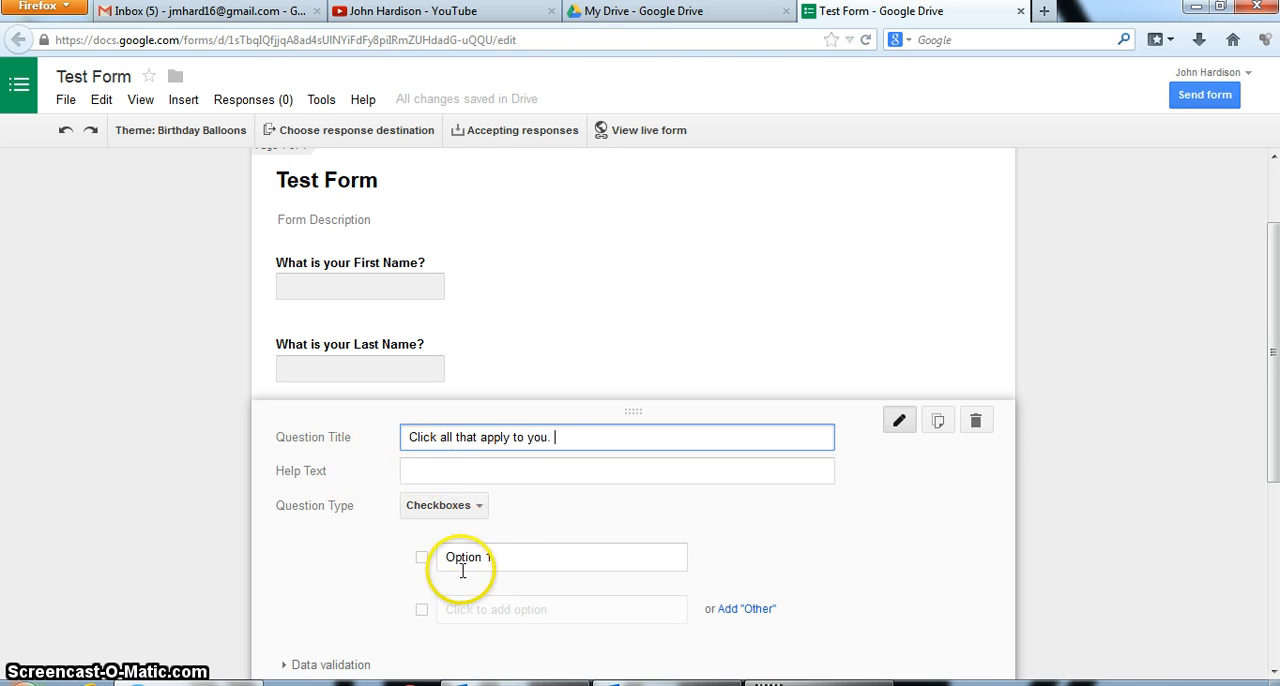
{"action": "left_click", "coordinate": [500, 557]}
{"action": "type", "text": "I hate school."}
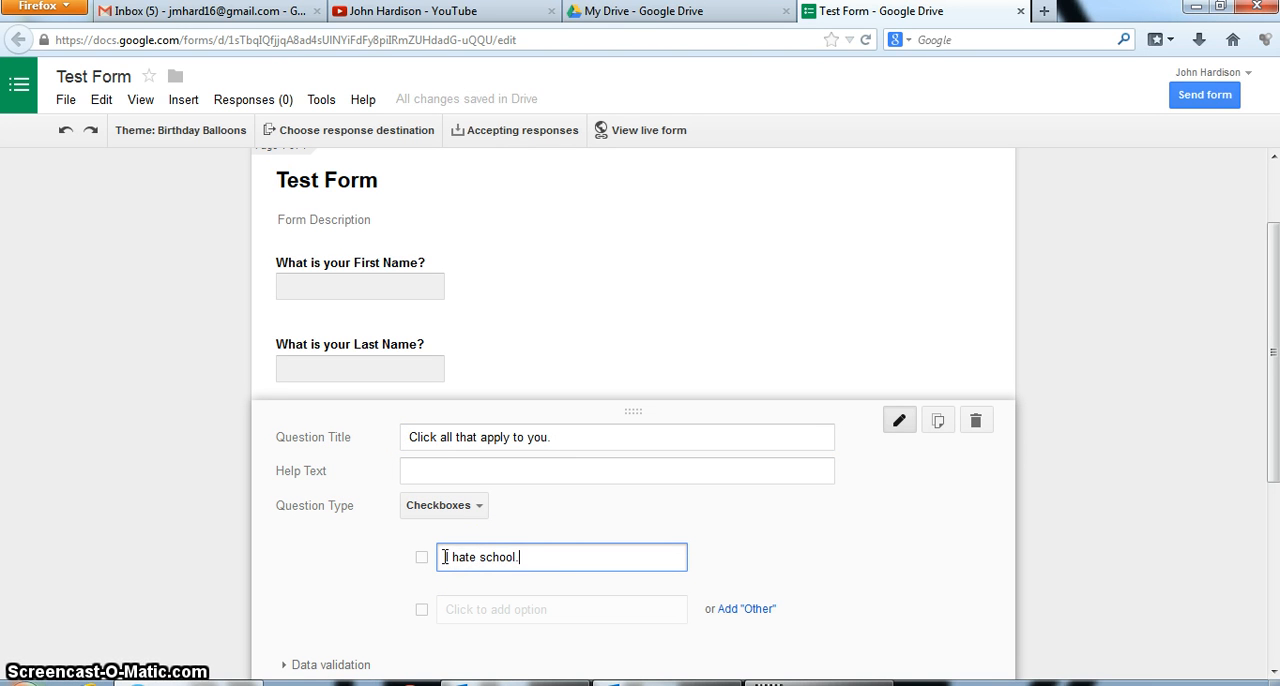
Add "I can teach better than my teacher." as the second option of the checkbox question
{"action": "left_click", "coordinate": [452, 606]}
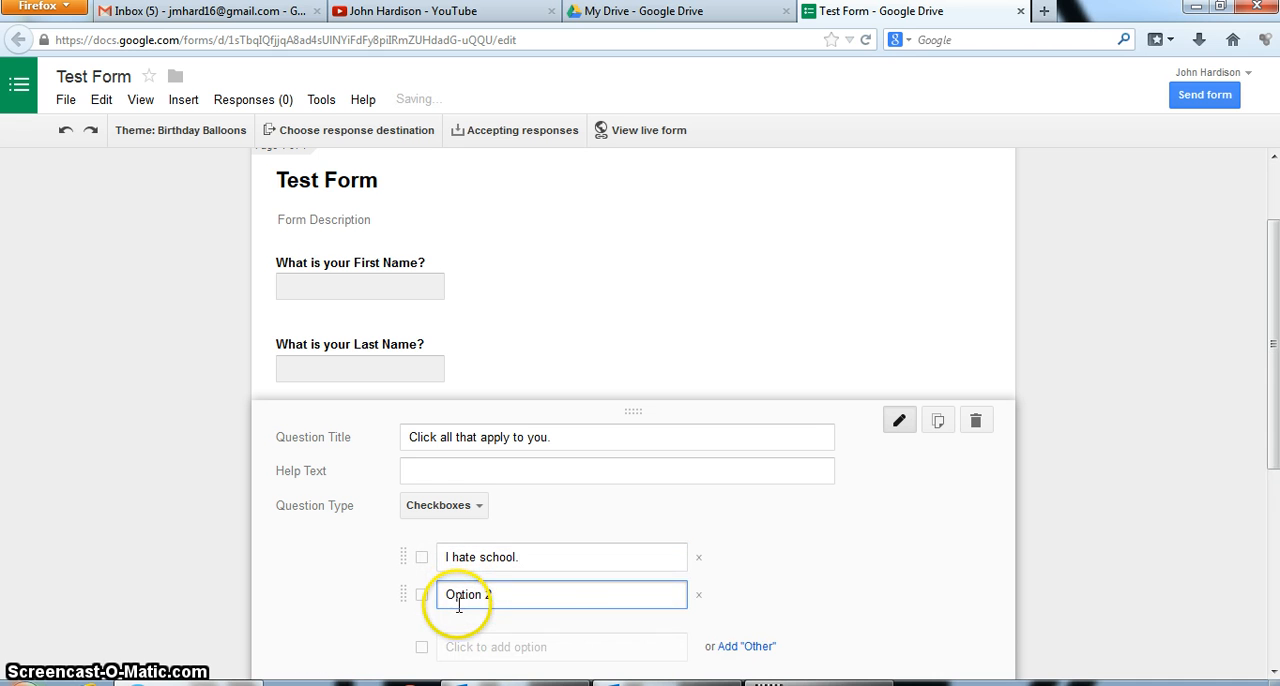
{"action": "key", "text": "BackSpace"}
{"action": "key", "text": "BackSpace"}
{"action": "key", "text": "BackSpace"}
{"action": "key", "text": "BackSpace"}
{"action": "key", "text": "BackSpace"}
{"action": "key", "text": "BackSpace"}
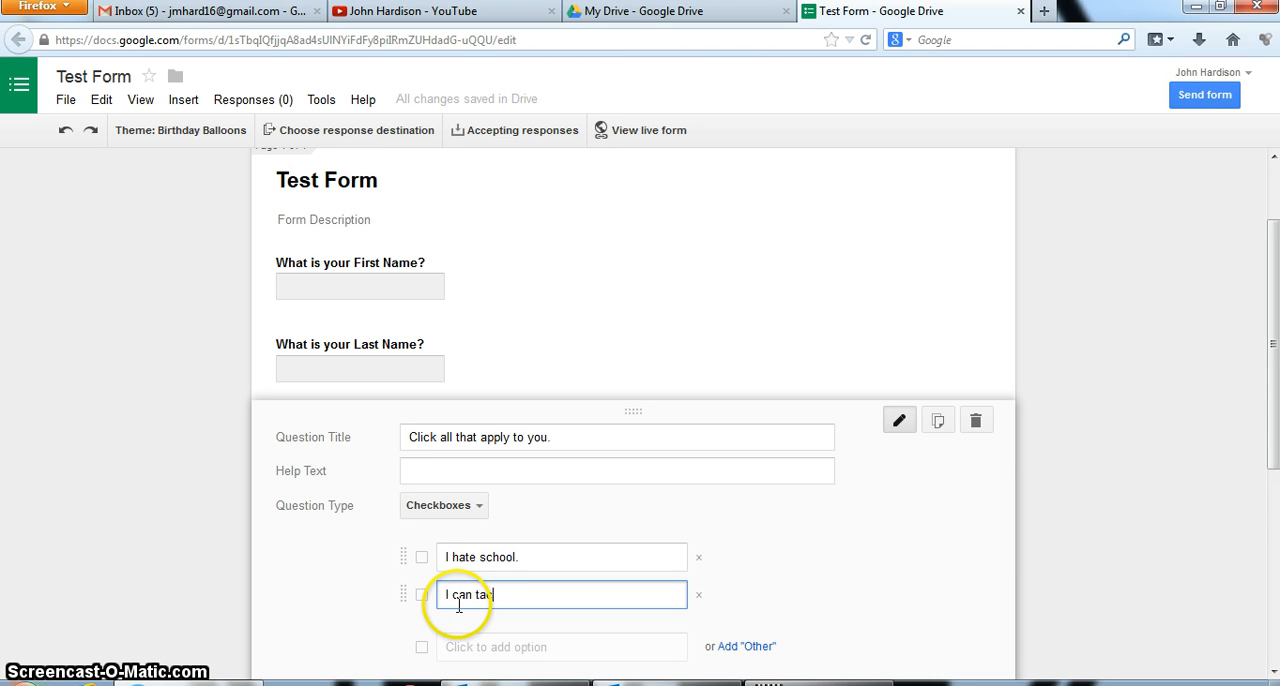
{"action": "type", "text": "I can teach better than my teacher"}
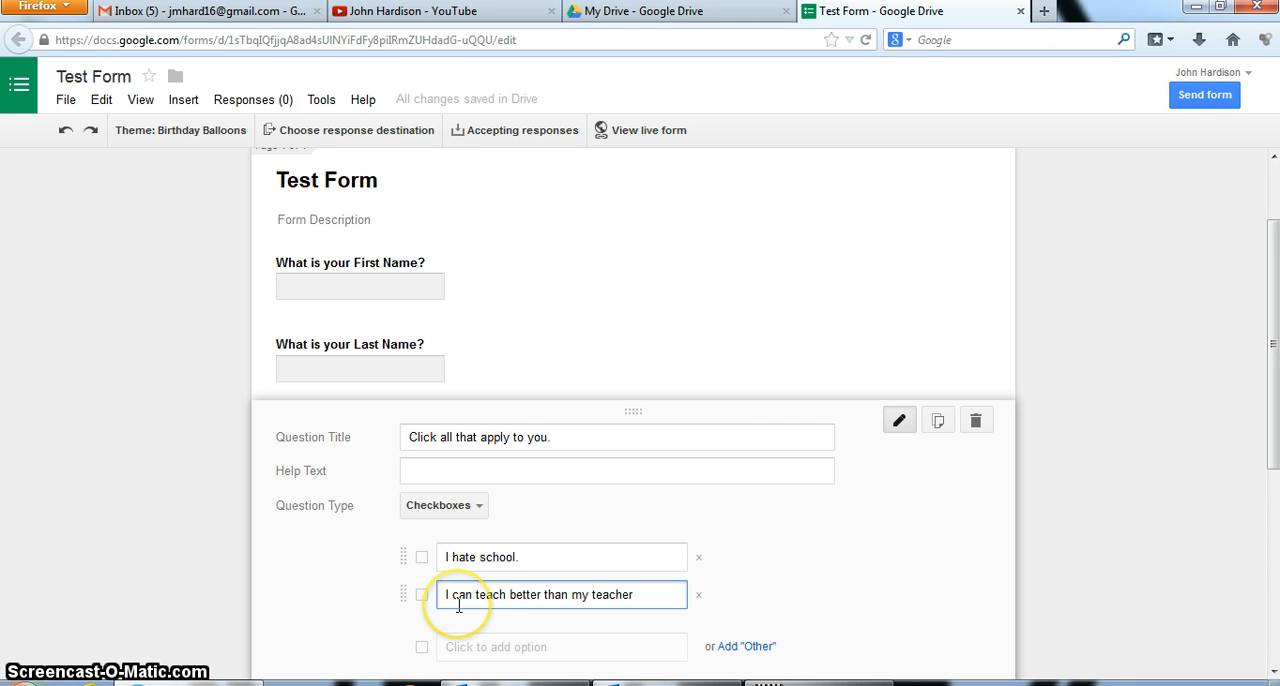
{"action": "type", "text": "."}
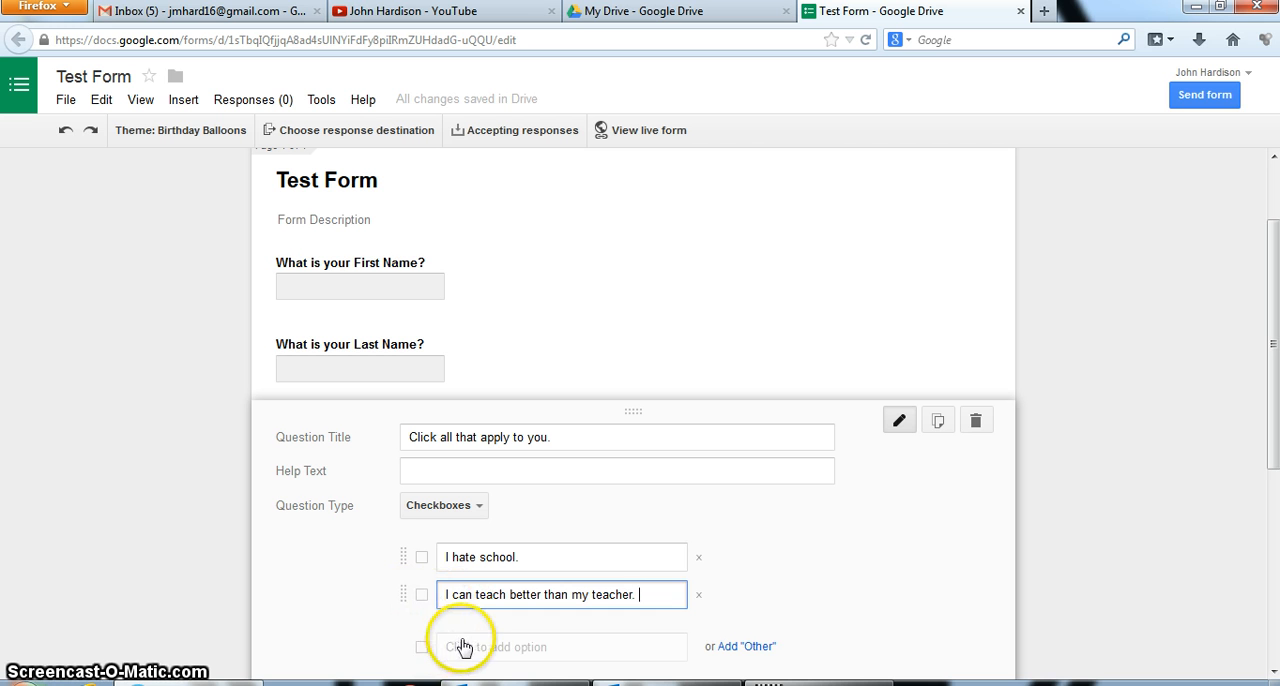
Add the third checkbox option "What does this have to do with my life?" and finish editing the question
{"action": "left_click", "coordinate": [463, 648]}
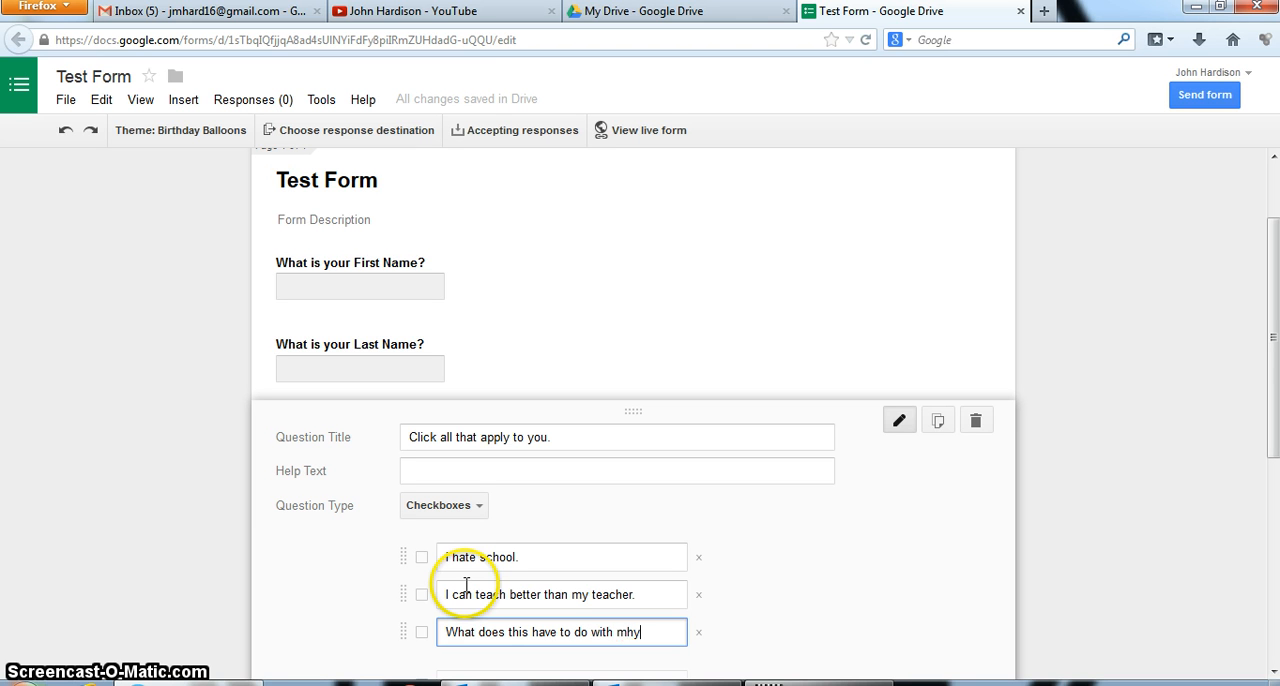
{"action": "key", "text": "BackSpace"}
{"action": "key", "text": "BackSpace"}
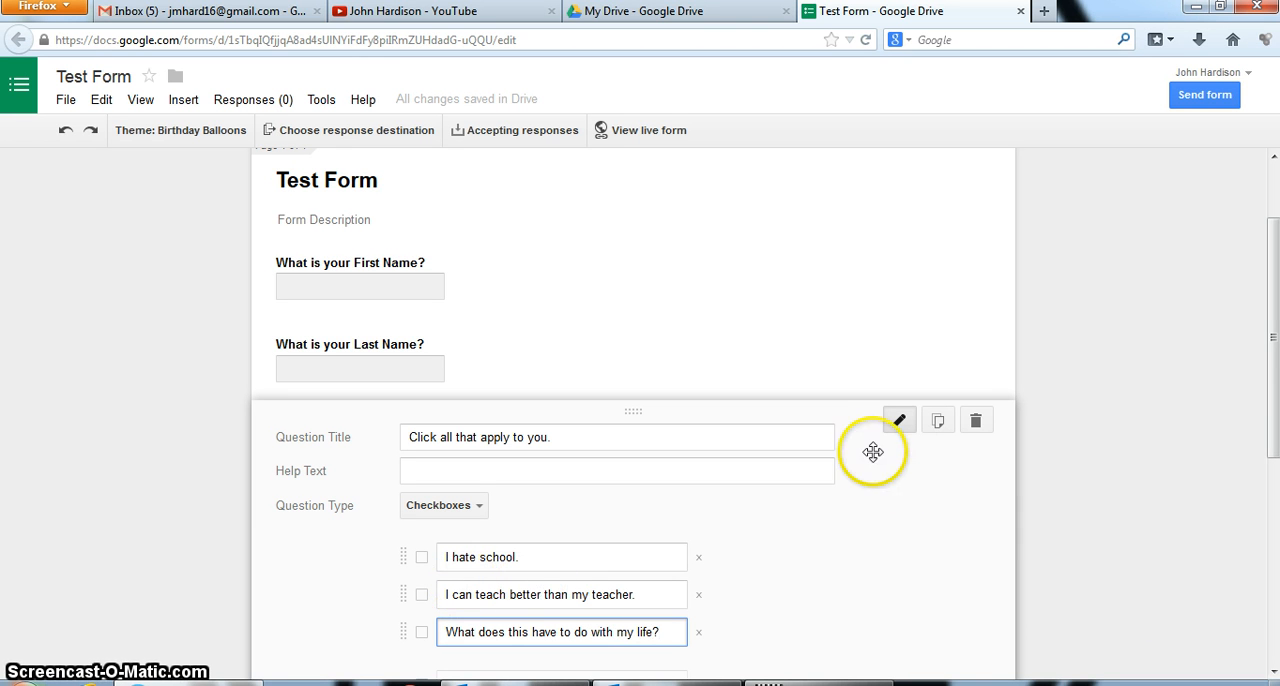
{"action": "scroll", "coordinate": [729, 557], "scroll_direction": "down", "scroll_amount": 2}
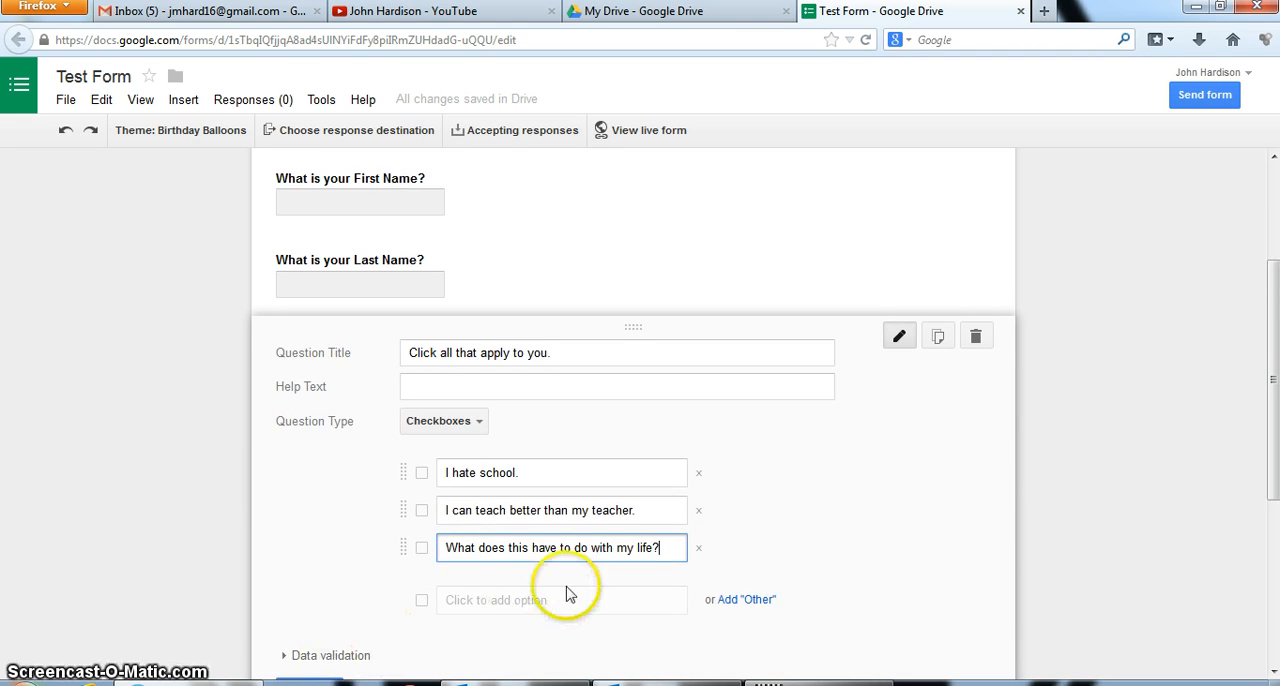
{"action": "scroll", "coordinate": [440, 606], "scroll_direction": "down", "scroll_amount": 1}
{"action": "left_click", "coordinate": [305, 615]}
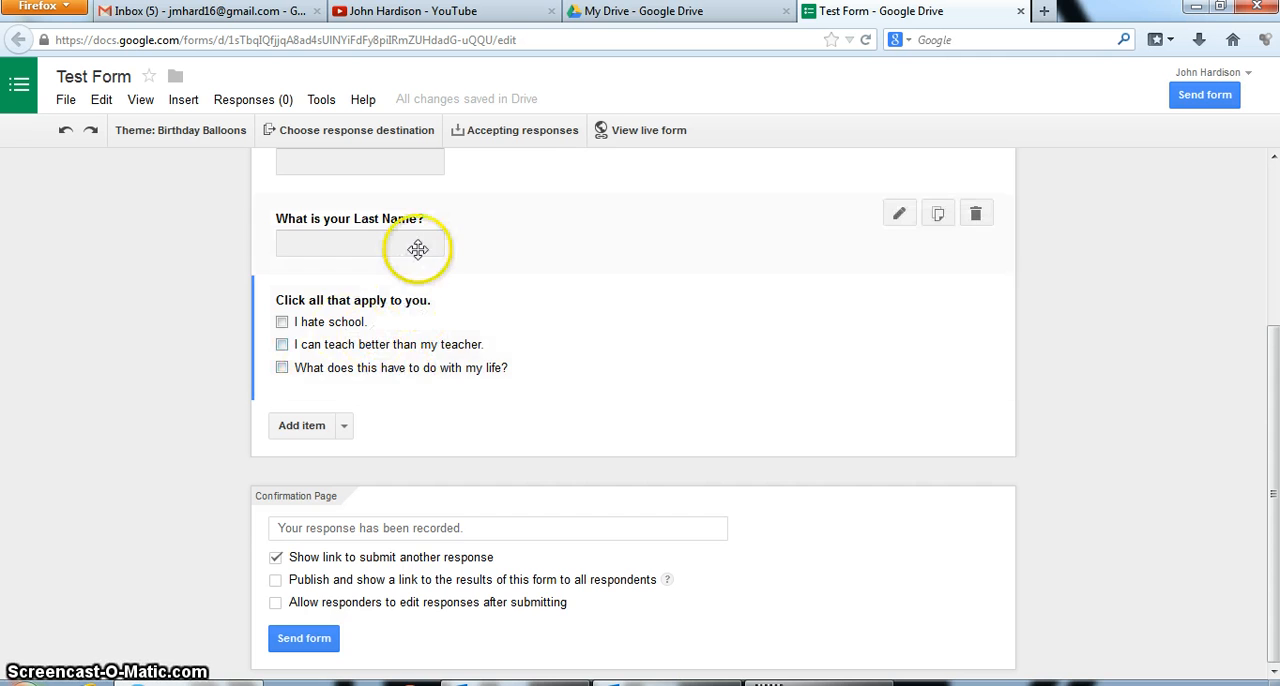
Open the live version of the form and copy its web address
{"action": "scroll", "coordinate": [422, 245], "scroll_direction": "up", "scroll_amount": 1}
{"action": "scroll", "coordinate": [427, 220], "scroll_direction": "up", "scroll_amount": 1}
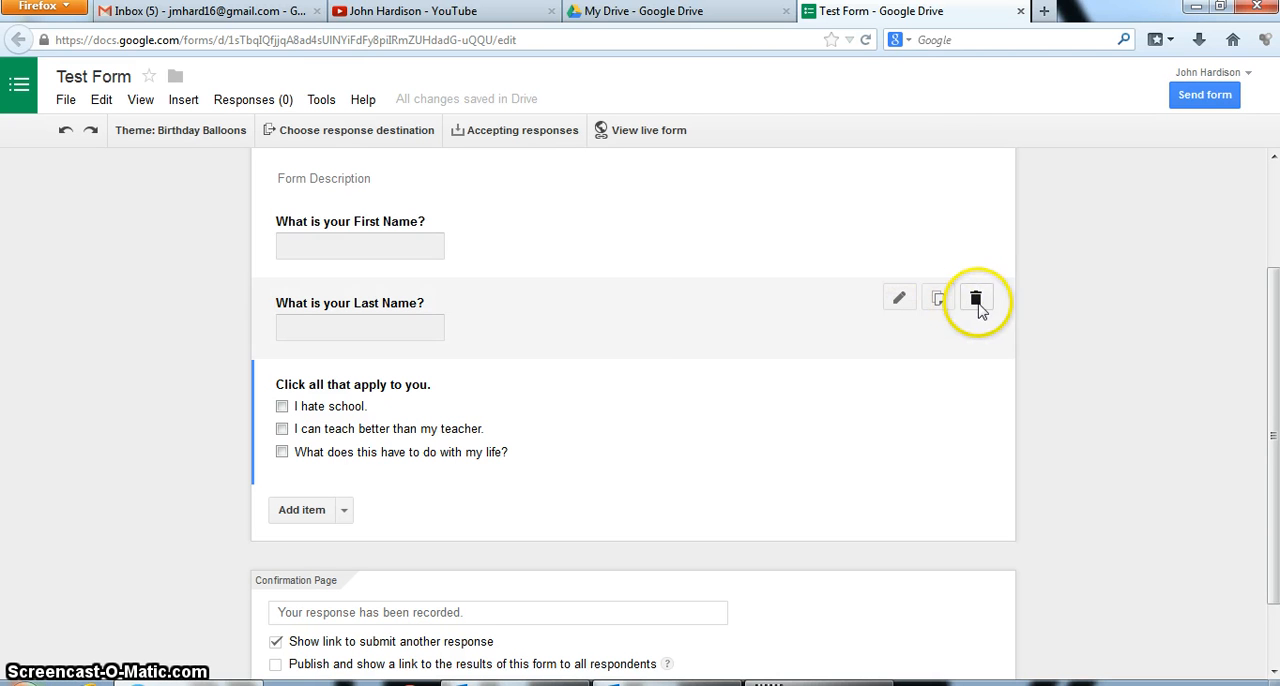
{"action": "mouse_move", "coordinate": [585, 320]}
{"action": "left_mouse_down"}
{"action": "mouse_move", "coordinate": [580, 246]}
{"action": "mouse_move", "coordinate": [588, 325]}
{"action": "mouse_move", "coordinate": [587, 313]}
{"action": "left_mouse_up"}
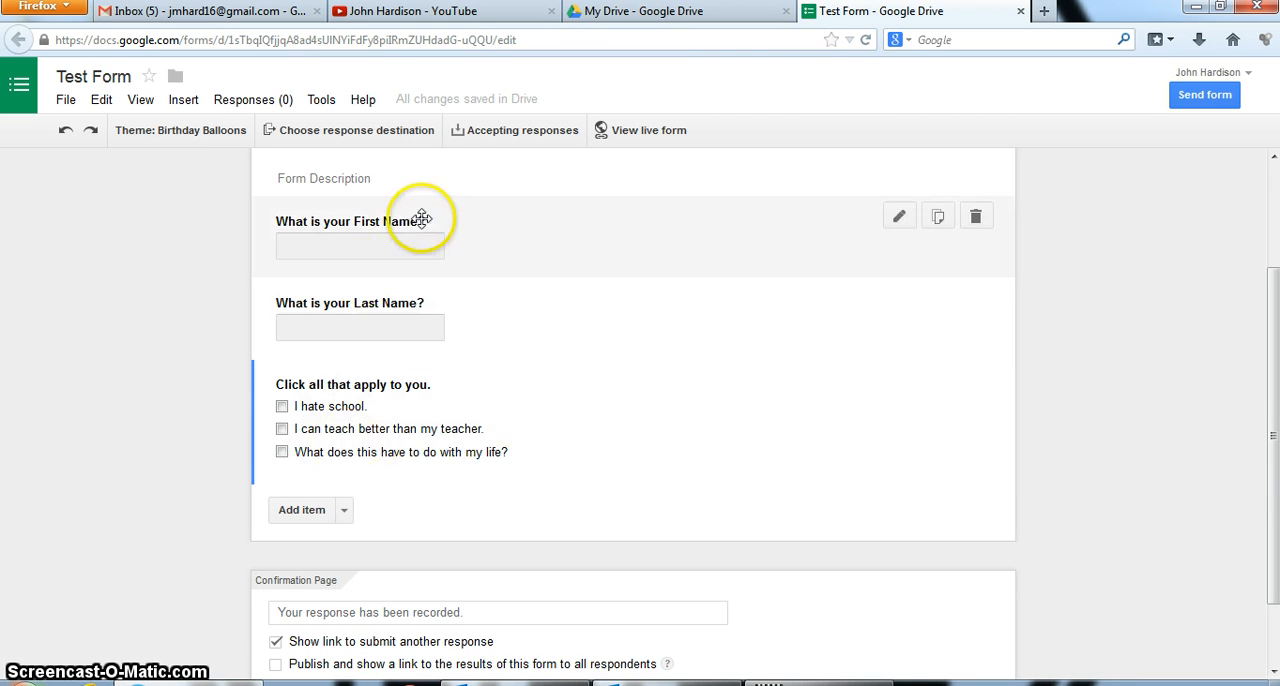
{"action": "left_click", "coordinate": [635, 133]}
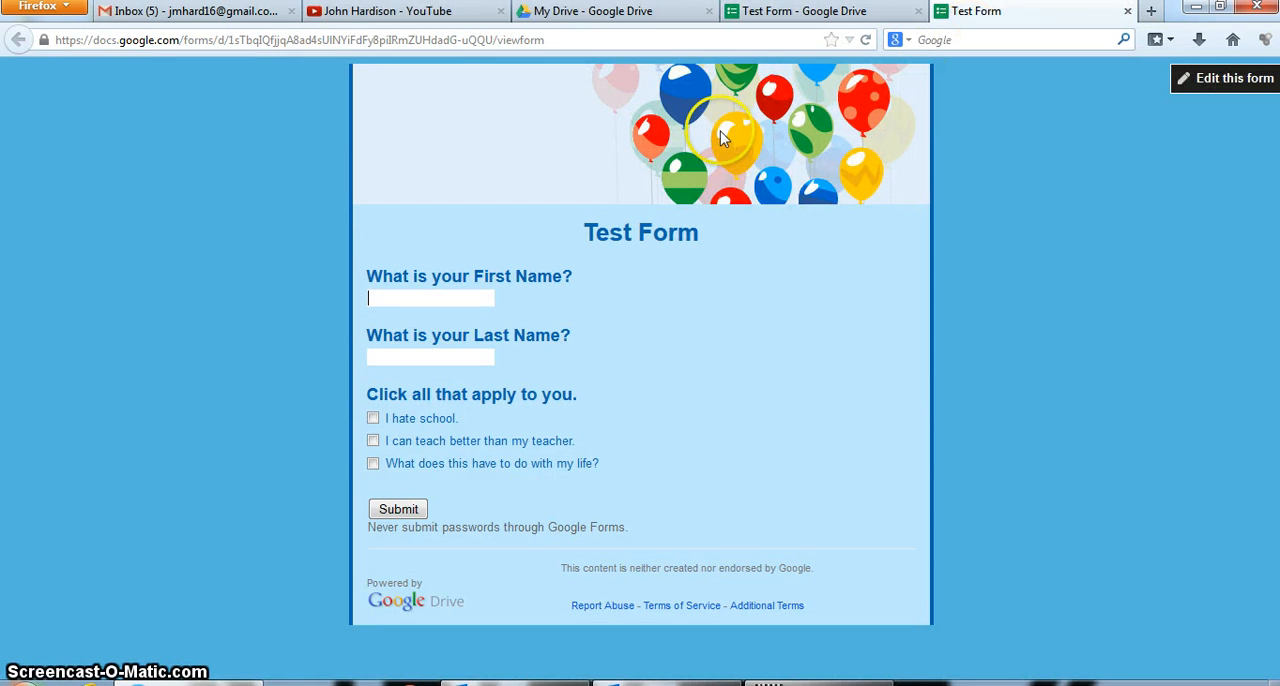
{"action": "left_click", "coordinate": [565, 40]}
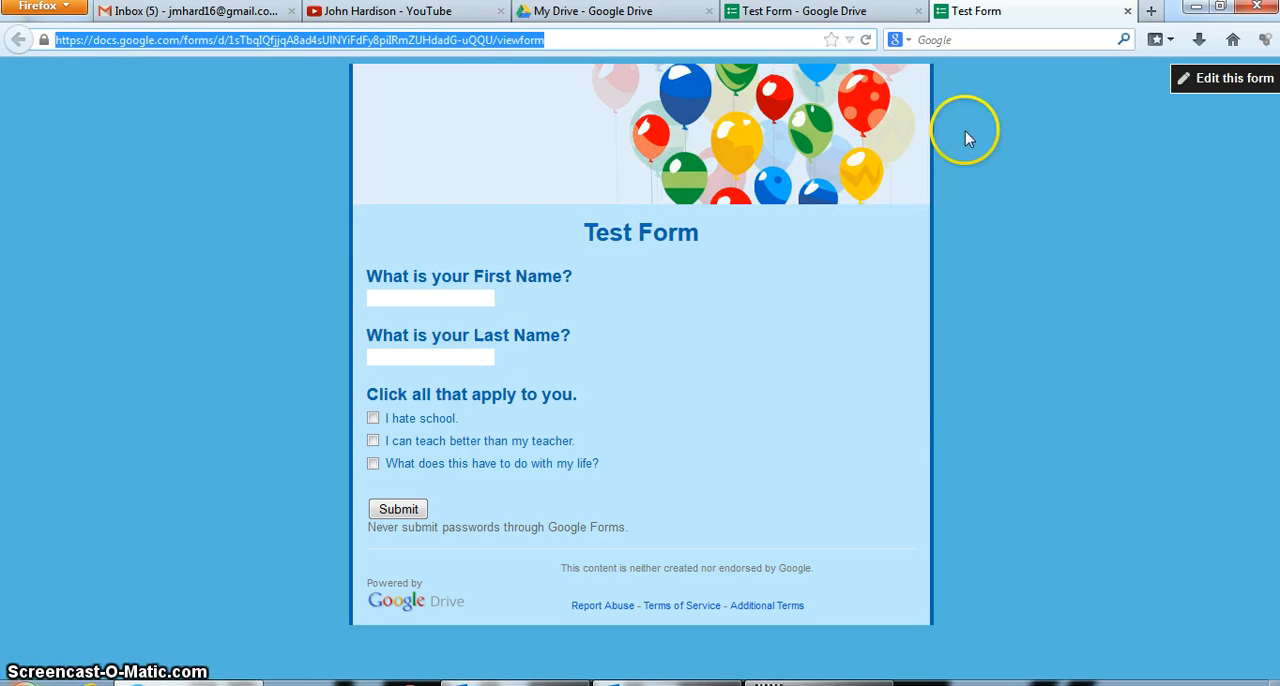
Open the goo.gl URL shortener in a new browser tab, shorten the pasted live form link, and close the shortener
{"action": "left_click", "coordinate": [1151, 11]}
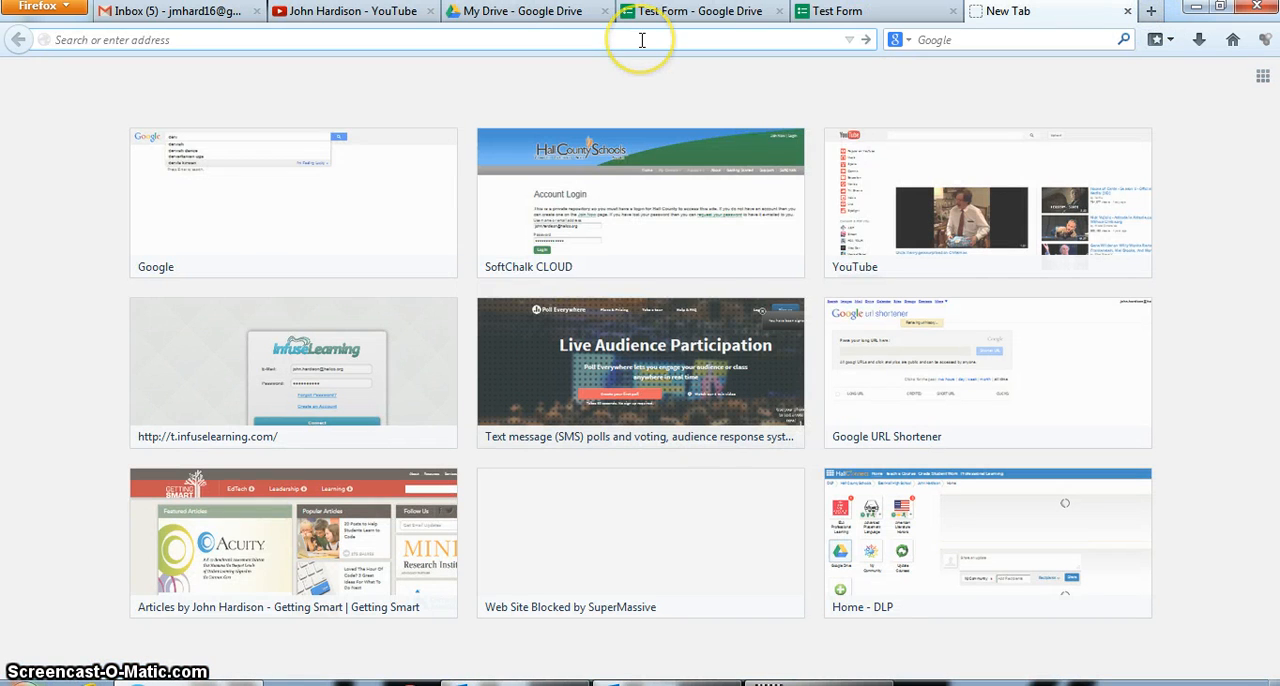
{"action": "type", "text": "google.com/"}
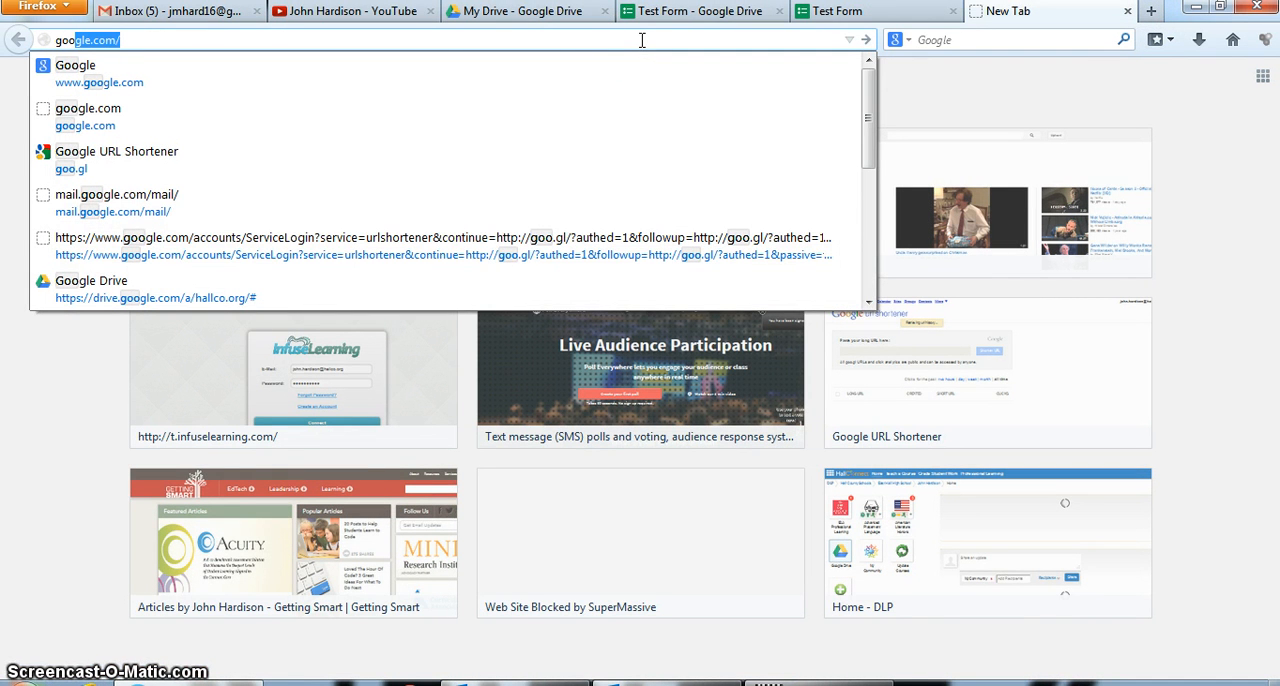
{"action": "left_click", "coordinate": [205, 158]}
{"action": "left_click", "coordinate": [190, 230]}
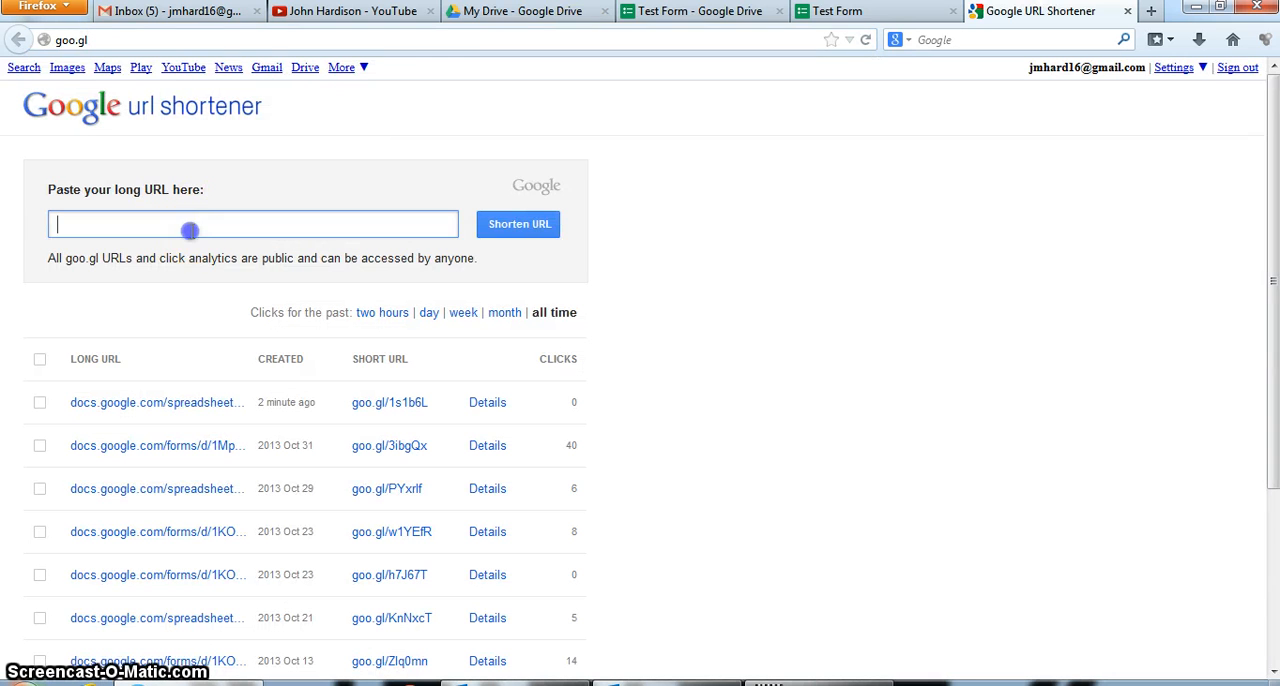
{"action": "type", "text": "https://docs.google.com/forms/d/1sTbqlQfjjqA8ad4sUlNYFdFy8pilRmZUHdadG-uQQU/viewform"}
{"action": "left_click", "coordinate": [530, 224]}
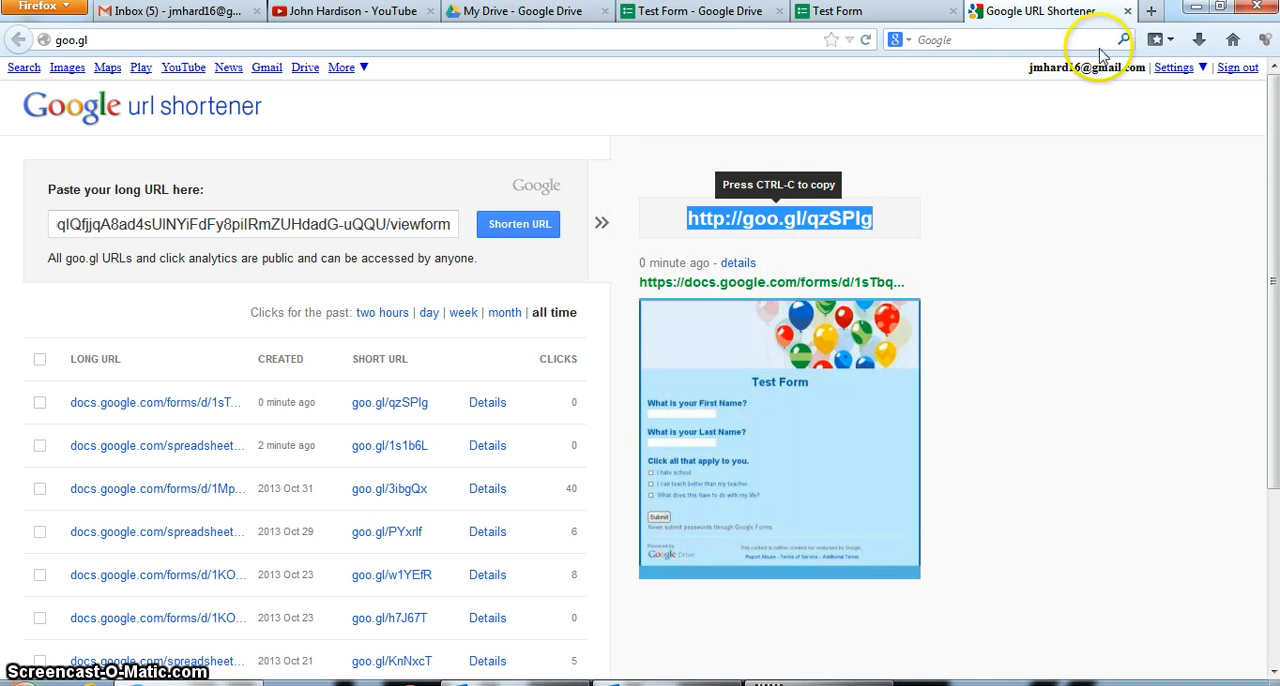
{"action": "left_click", "coordinate": [1127, 11]}
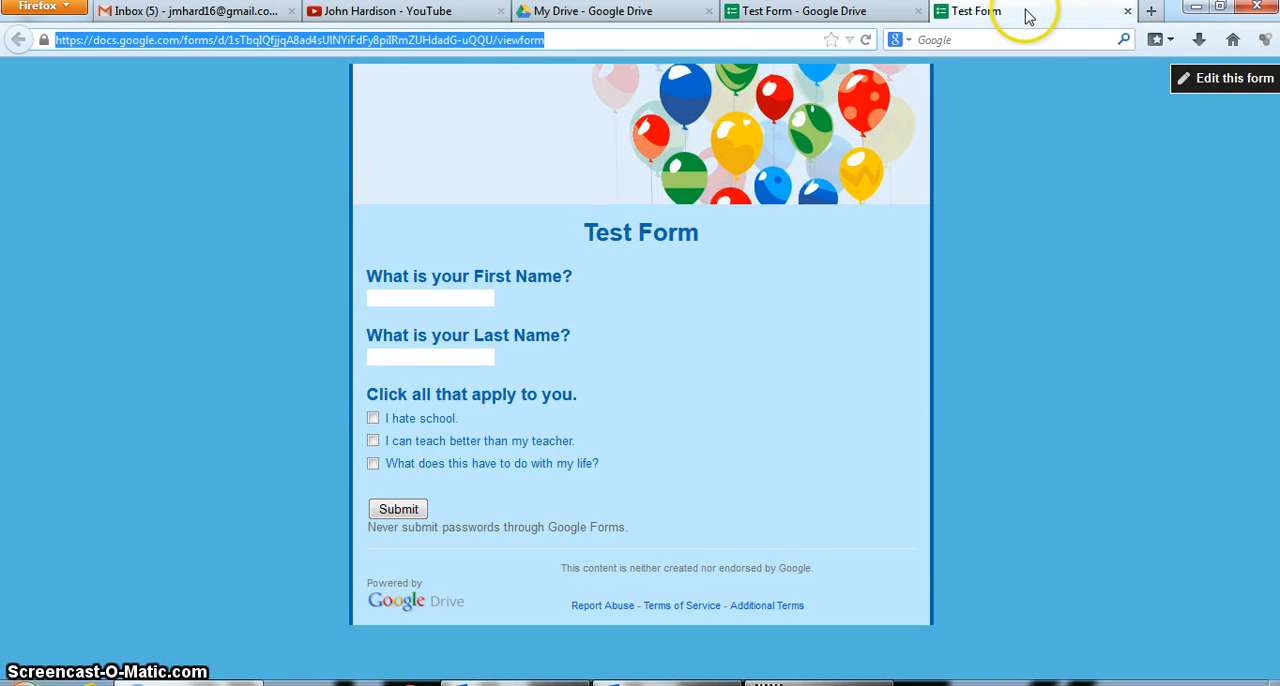
Return to the form editor and send responses to a new spreadsheet named Test Form (Responses), keeping Always create a new spreadsheet enabled
{"action": "left_click", "coordinate": [829, 20]}
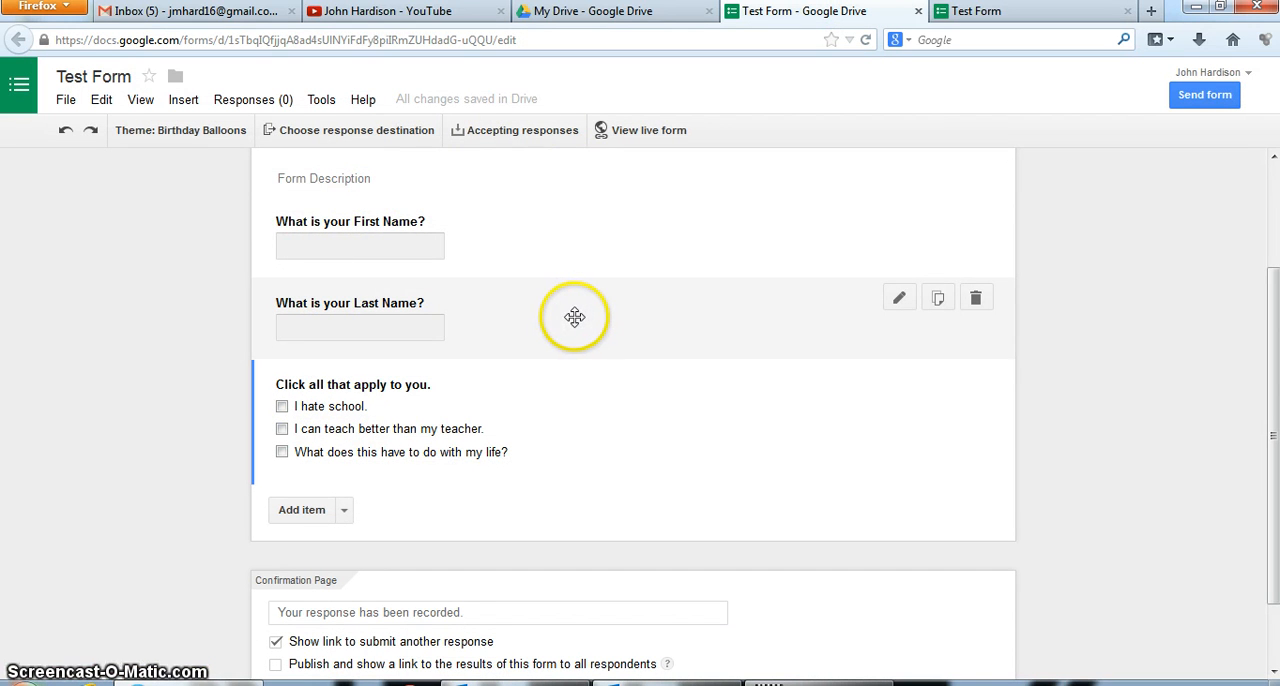
{"action": "left_click", "coordinate": [352, 133]}
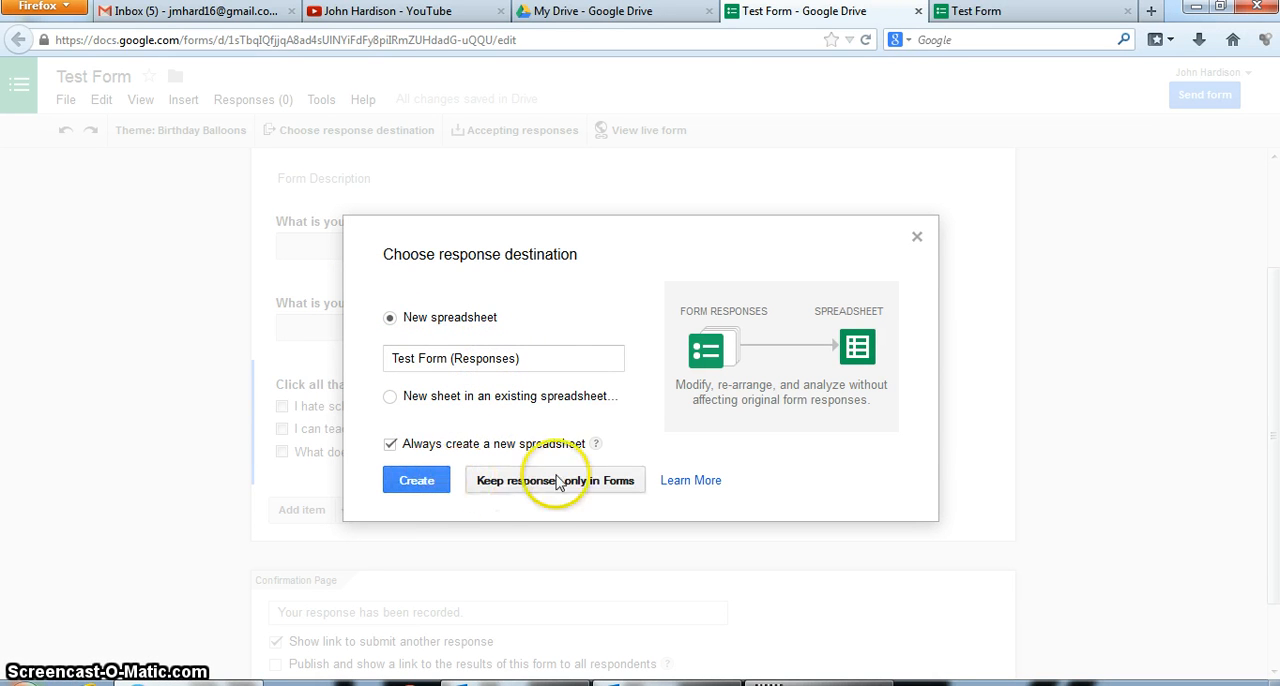
{"action": "left_click", "coordinate": [417, 482]}
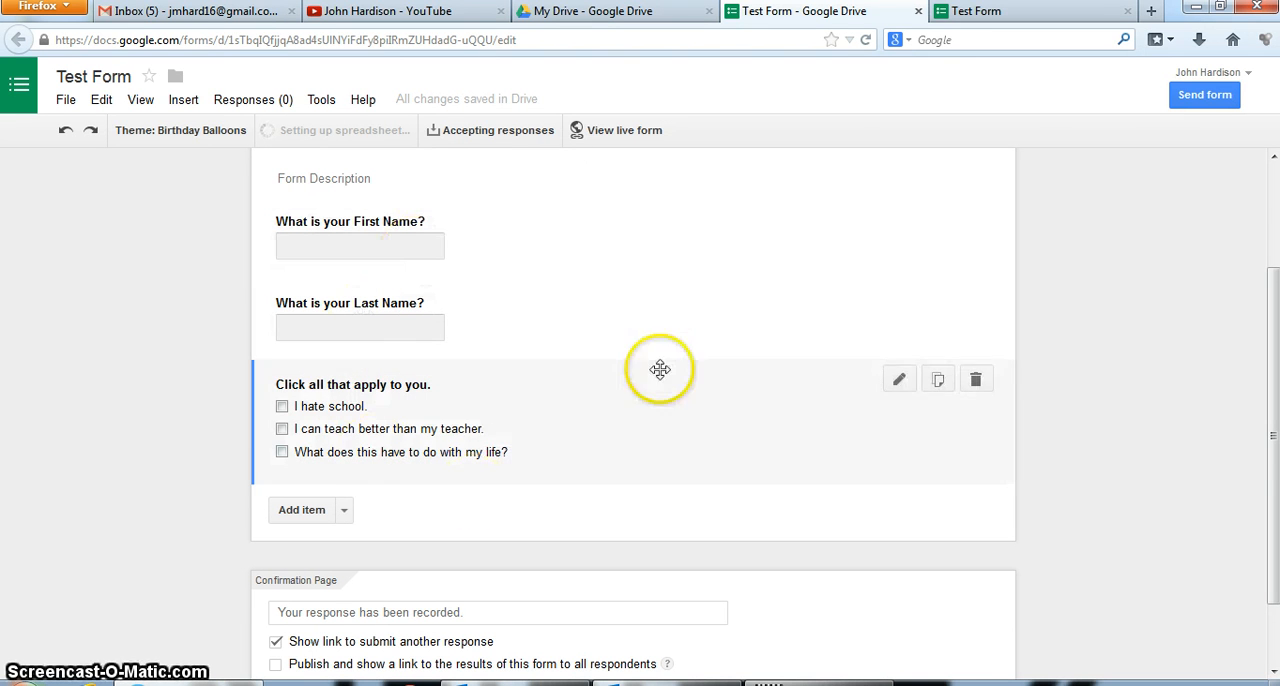
Fill in the live form with a first and last name, check all three options under "Click all that apply to you.", and submit it
{"action": "left_click", "coordinate": [980, 13]}
{"action": "left_click", "coordinate": [408, 299]}
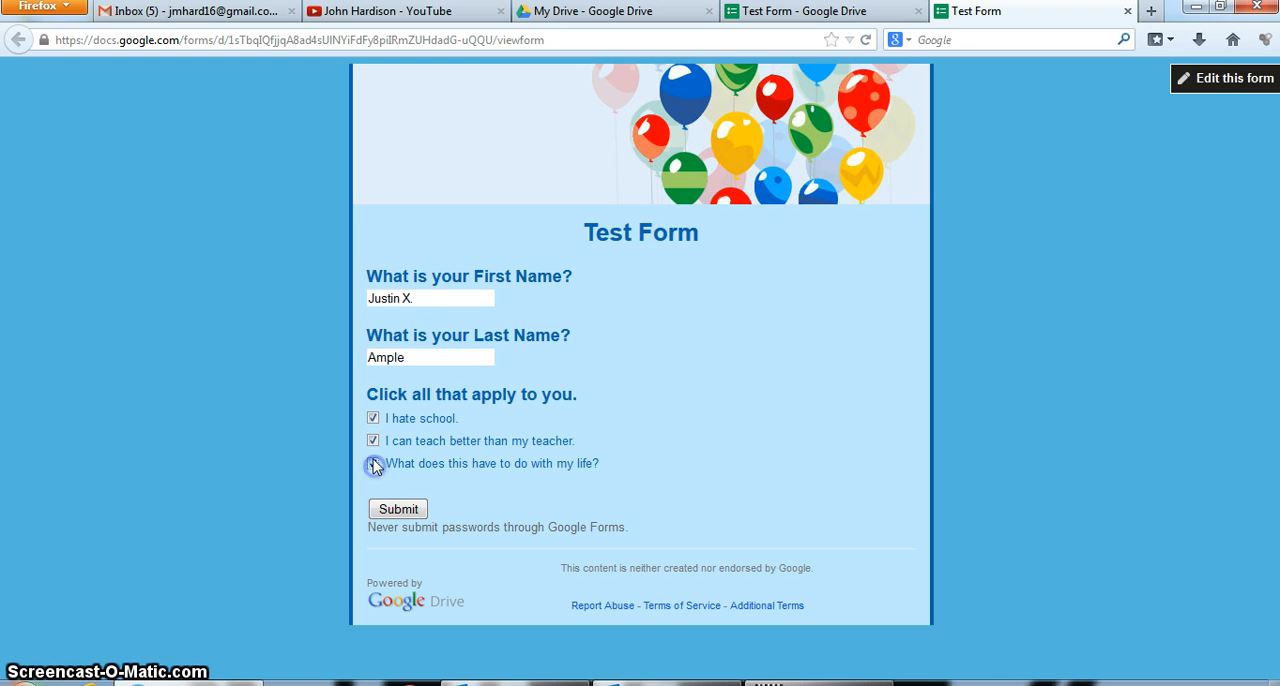
{"action": "left_click", "coordinate": [398, 511]}
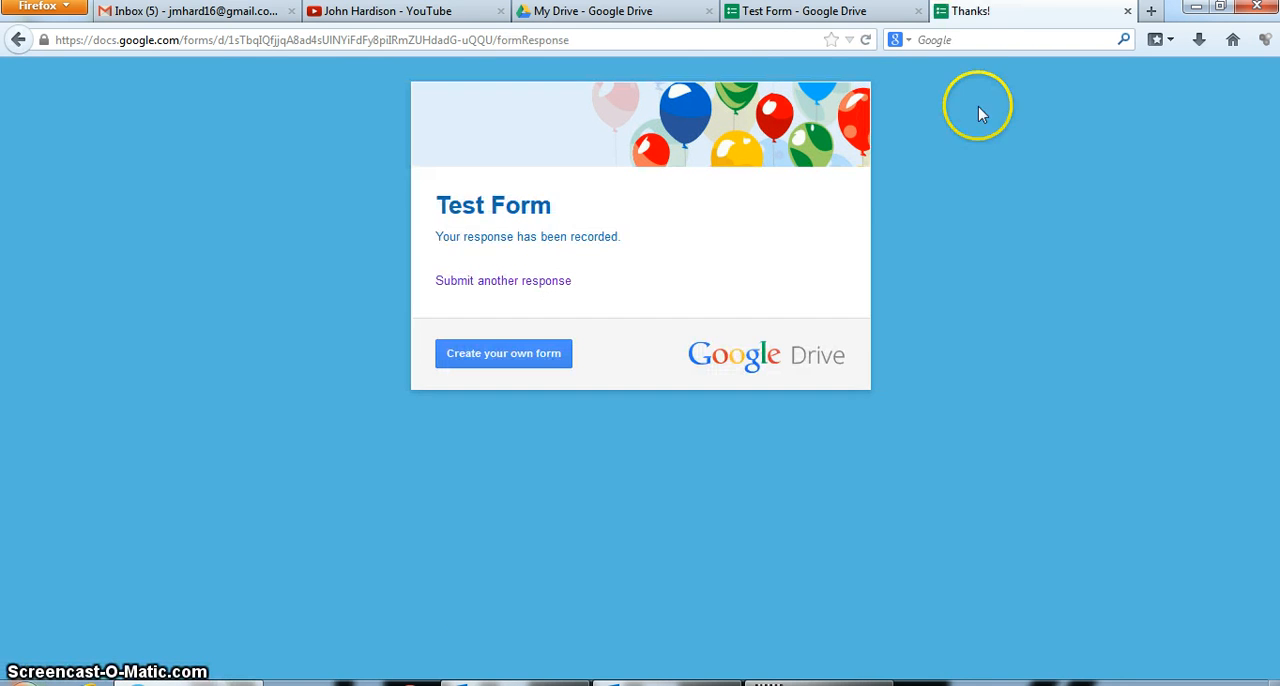
Find the Test Form (Responses) spreadsheet in the My Drive file list and open it
{"action": "left_click", "coordinate": [634, 13]}
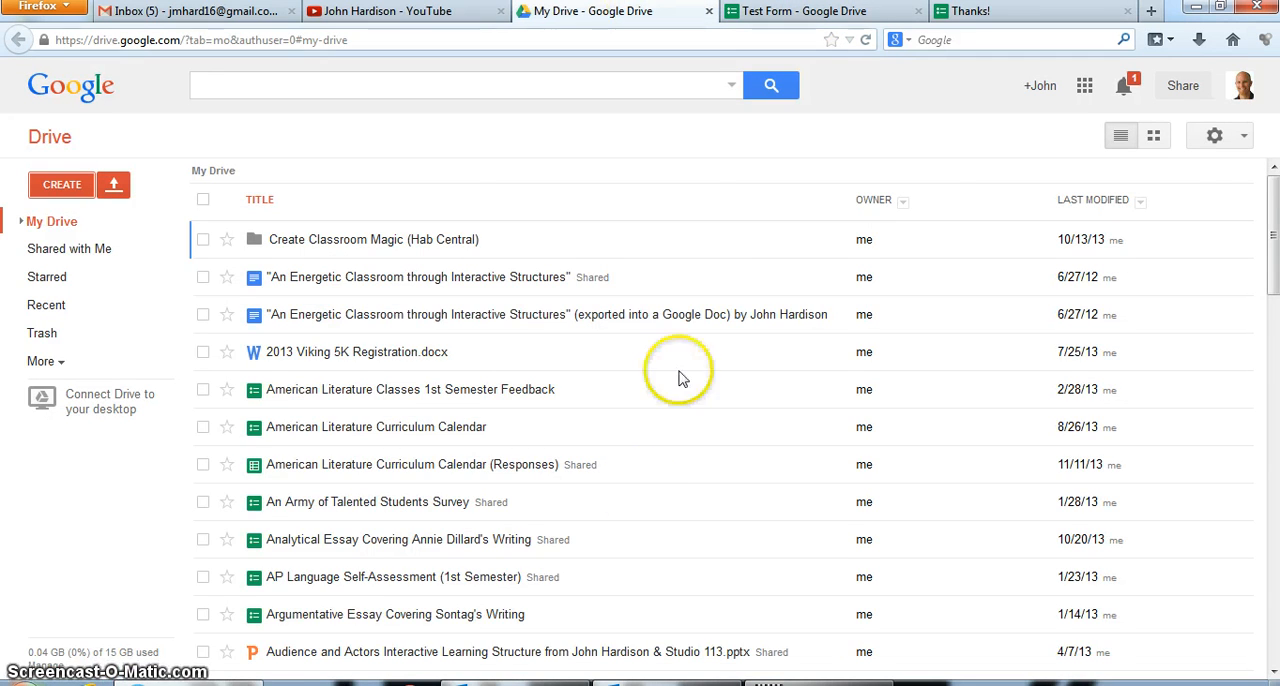
{"action": "scroll", "coordinate": [986, 431], "scroll_direction": "down", "scroll_amount": 4}
{"action": "left_click_drag", "start_coordinate": [1274, 258], "coordinate": [1274, 619]}
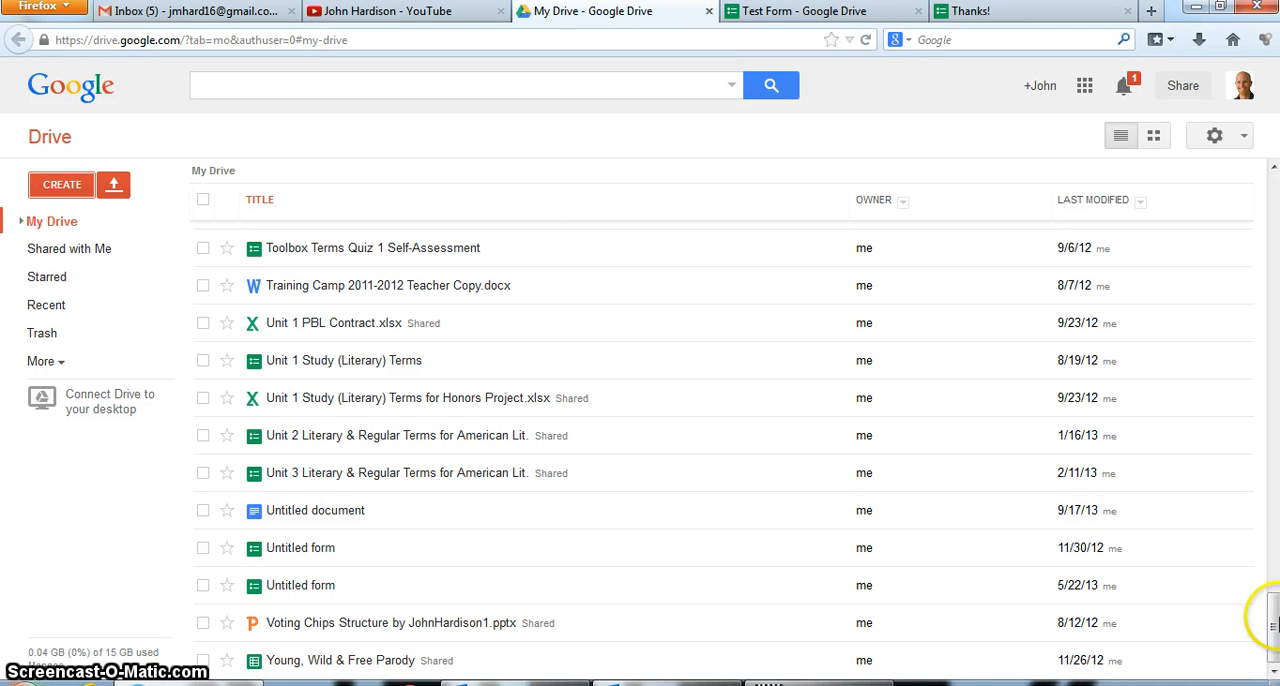
{"action": "left_click_drag", "start_coordinate": [1274, 624], "coordinate": [1274, 557]}
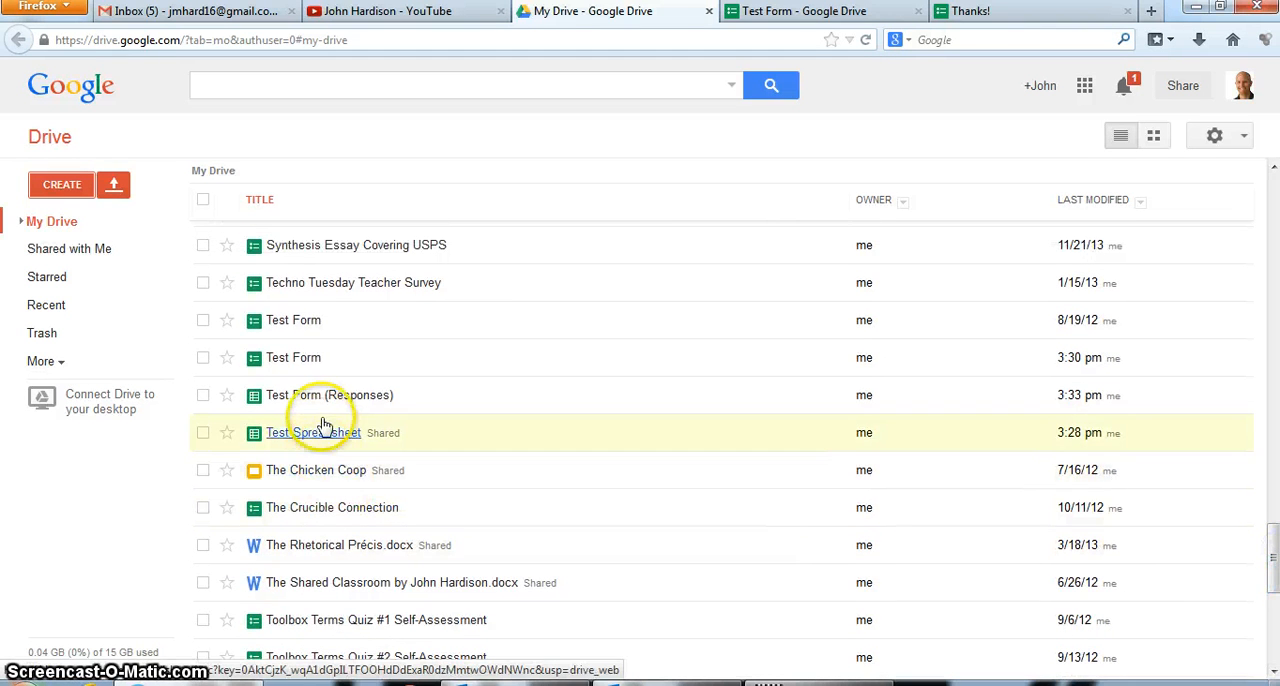
{"action": "left_click", "coordinate": [305, 398]}
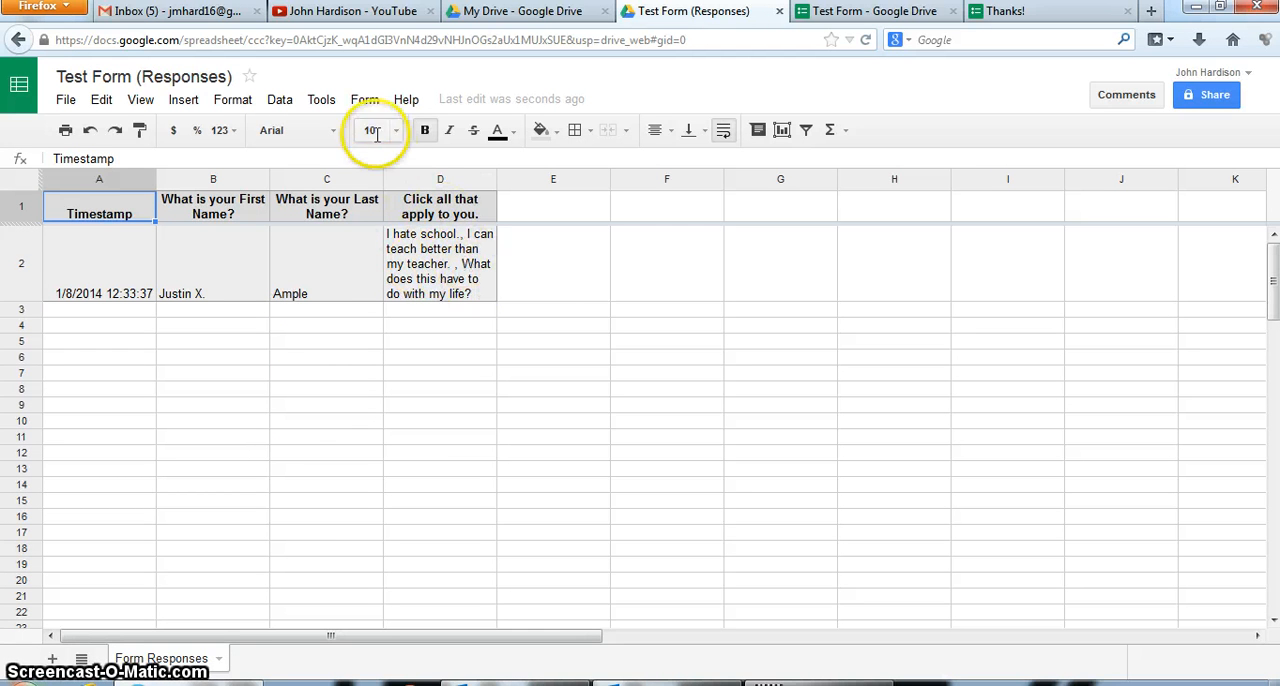
View the summary of responses for the linked form, and close the summary to return to the responses spreadsheet
{"action": "left_click", "coordinate": [362, 102]}
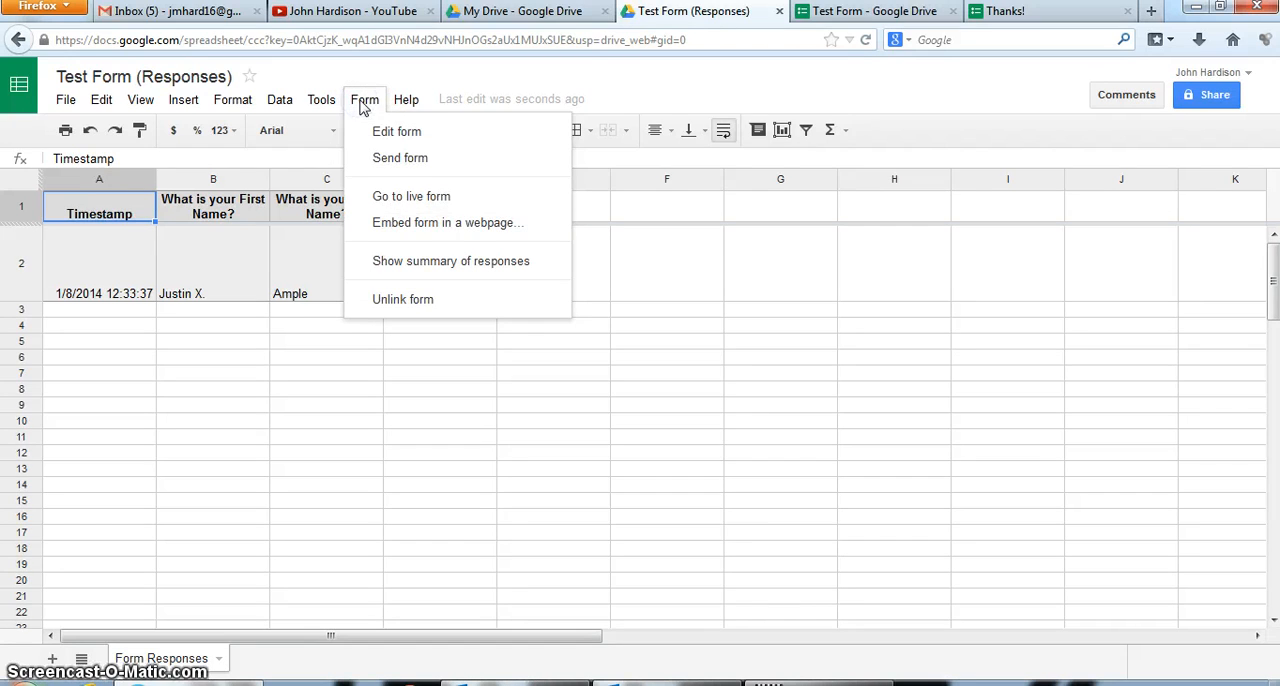
{"action": "left_click", "coordinate": [372, 260]}
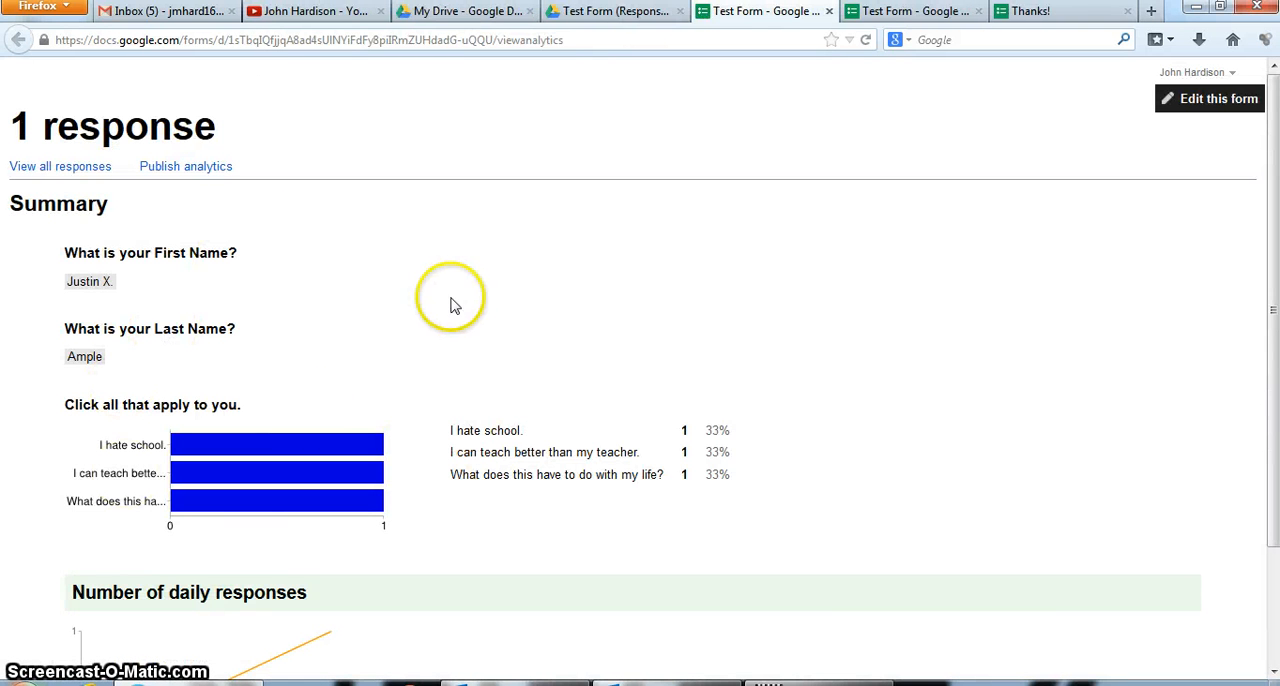
{"action": "left_click", "coordinate": [829, 11]}
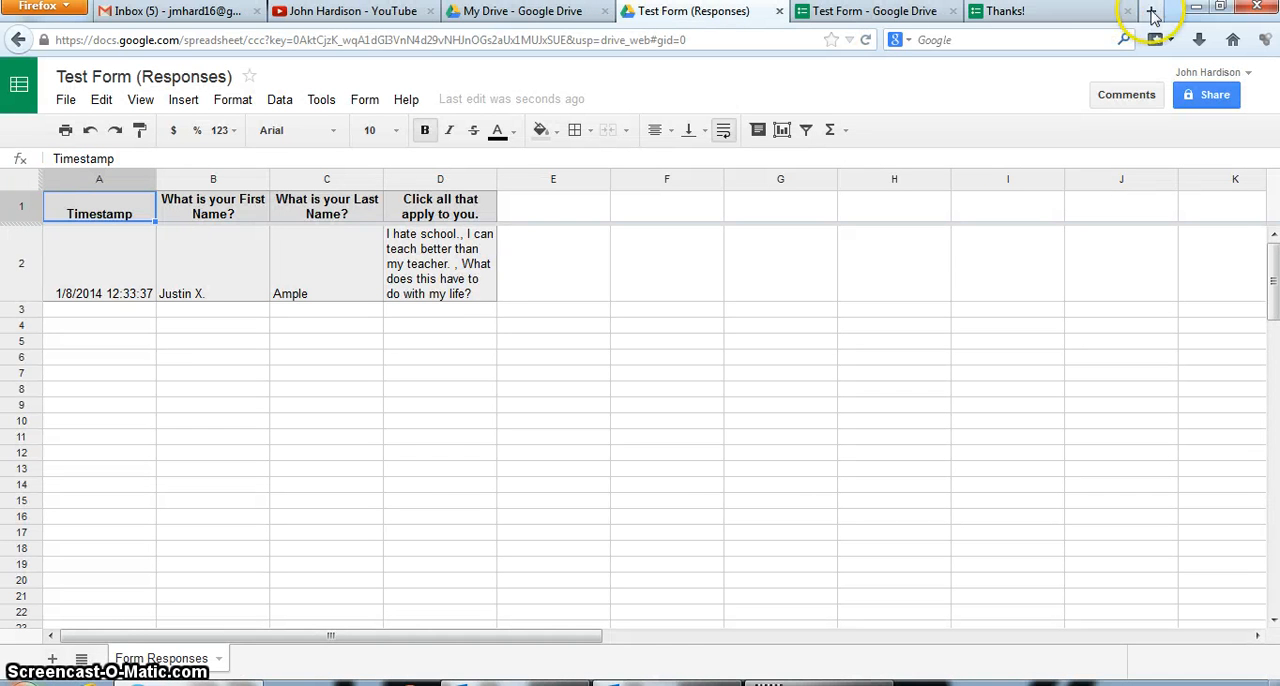